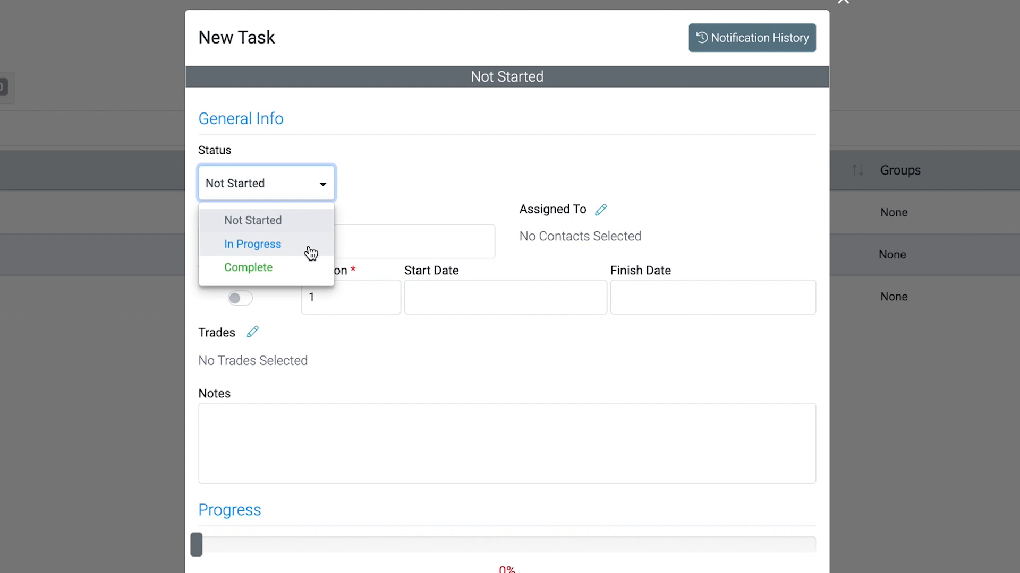
Keep the new task's status at Not Started and name the task "Install Ceramic Tiles"
left_click(291, 222)
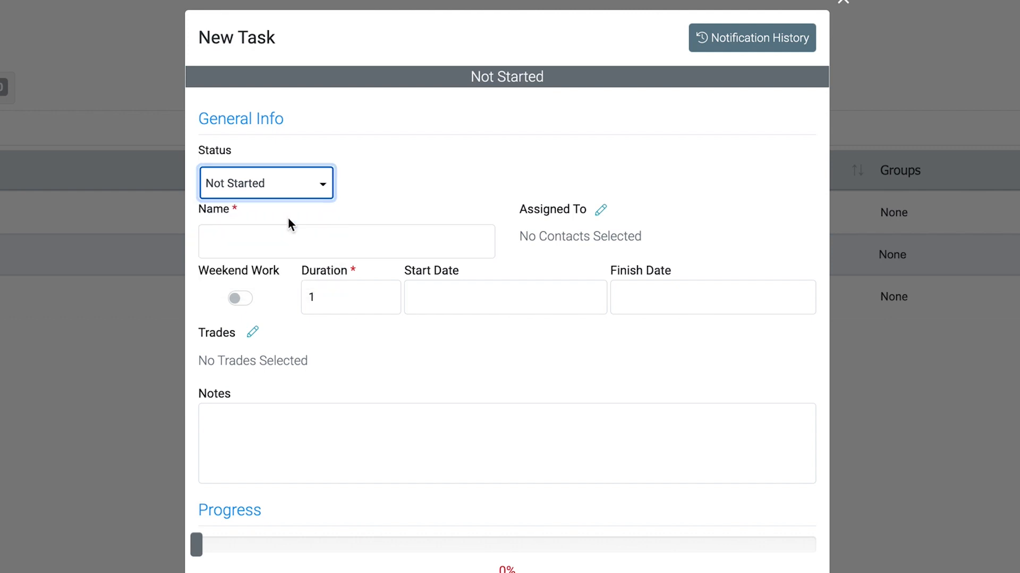
left_click(244, 245)
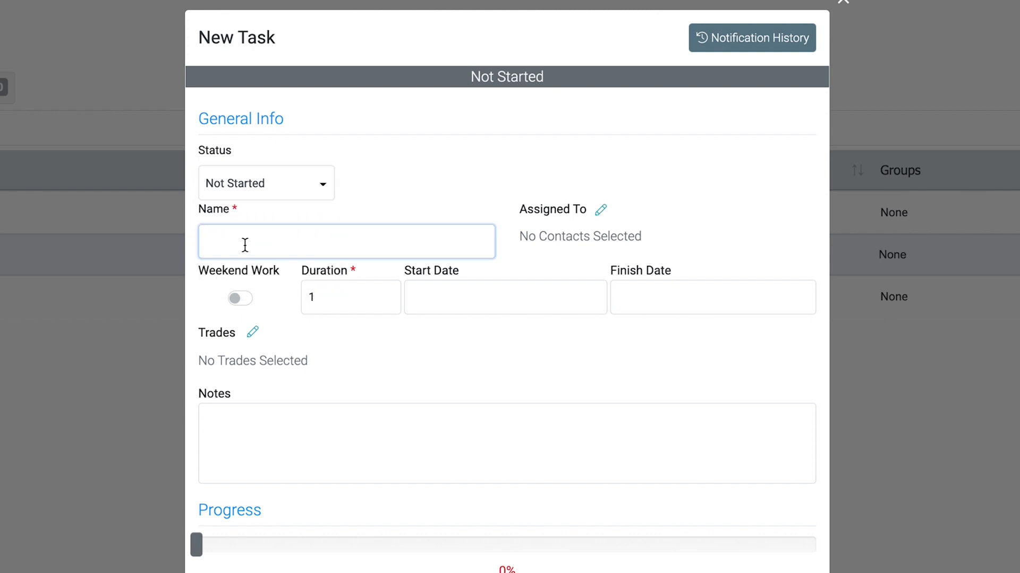
type("Install Ceramic Tiles")
Assign the subcontractor contact from Demo2021 to the task
left_click(601, 211)
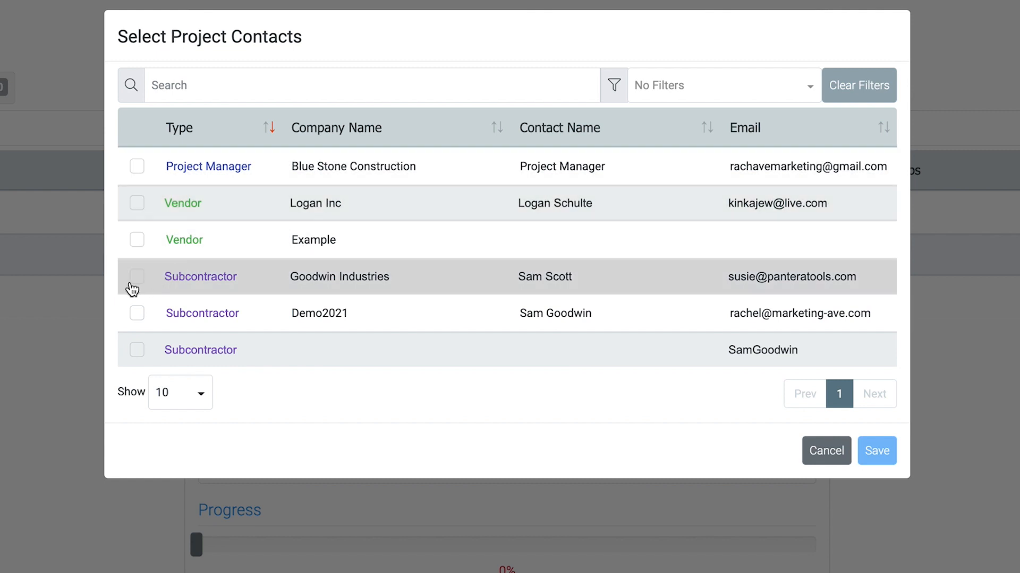
left_click(137, 313)
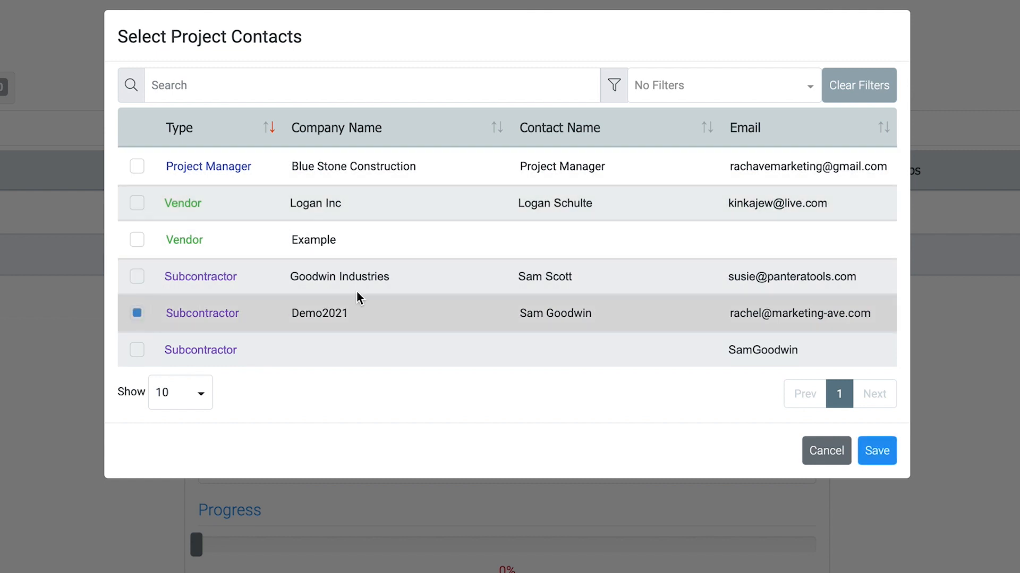
left_click(887, 450)
Enable weekend work and schedule the task for a duration of 14 starting on 04/18/2022
left_click(311, 314)
key("BackSpace")
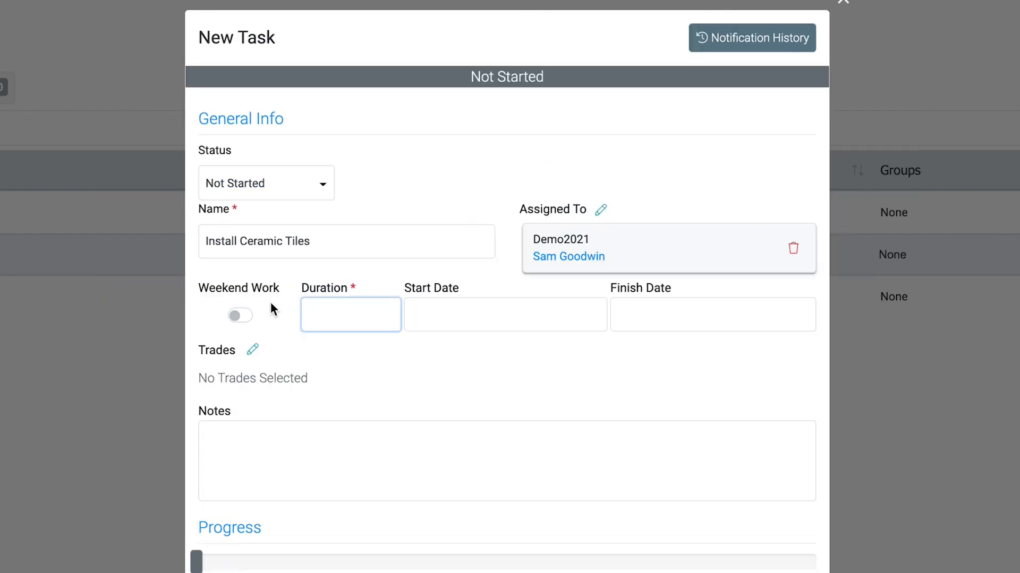
left_click(238, 319)
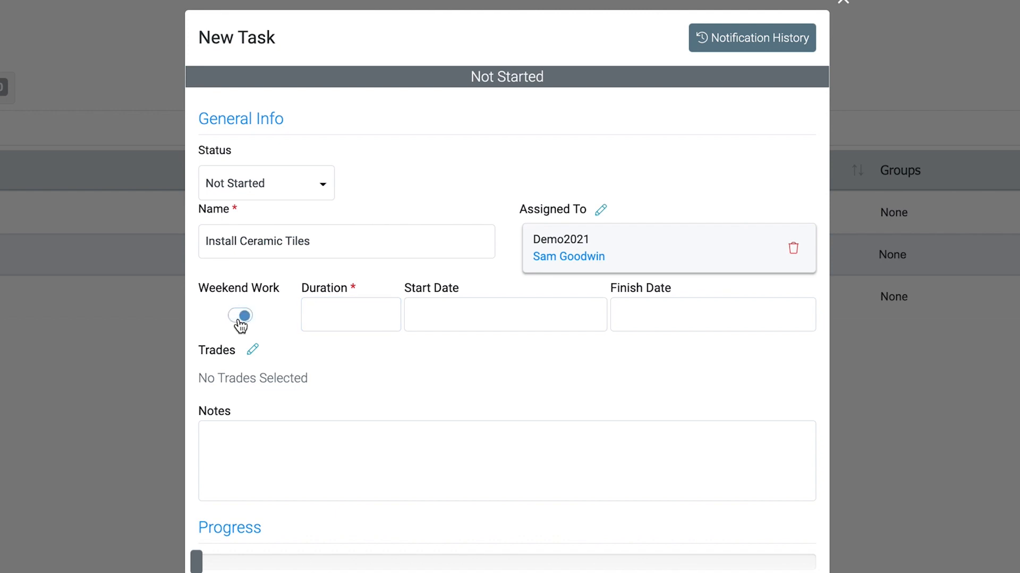
left_click(357, 311)
type("1")
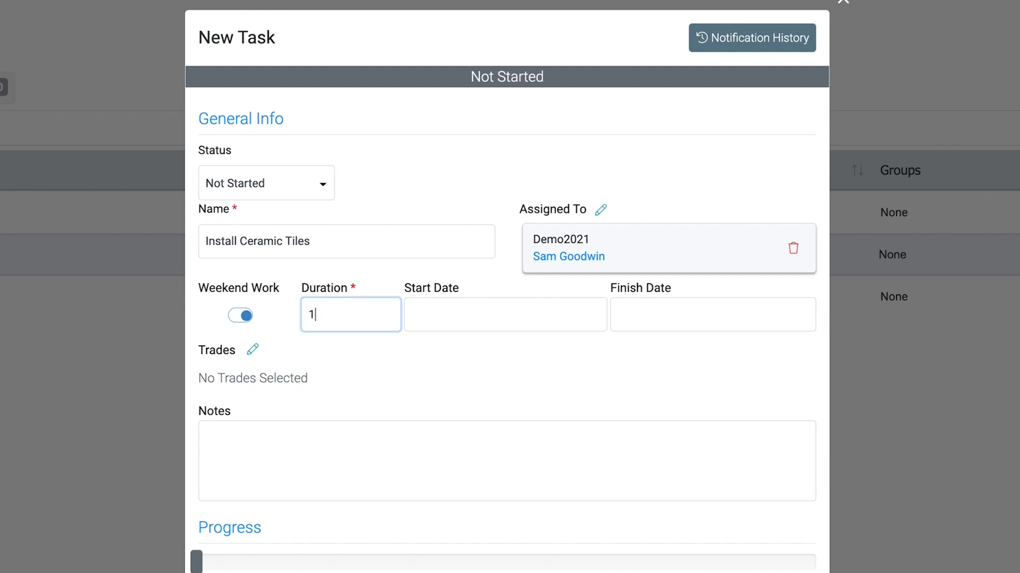
type("4")
left_click(472, 313)
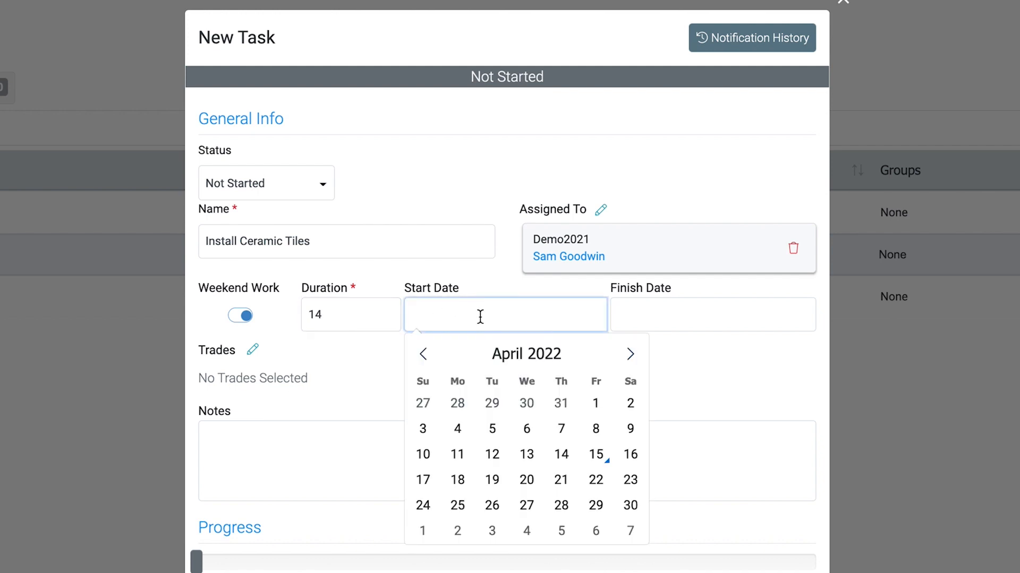
left_click(458, 480)
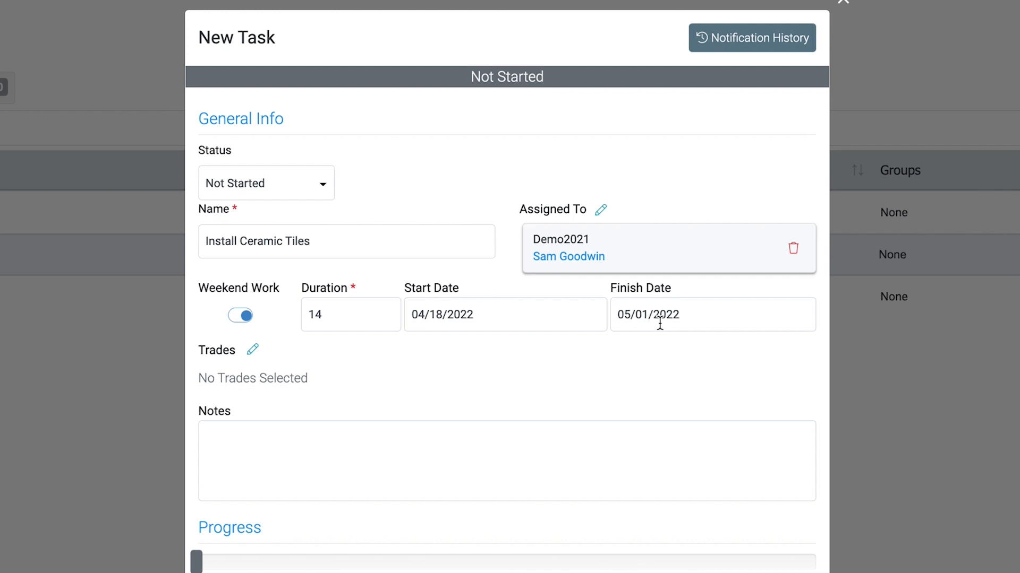
Add the task note "The delivery should be there by 4/17/2022"
left_click(439, 439)
type("The delivery should be there by 4/17")
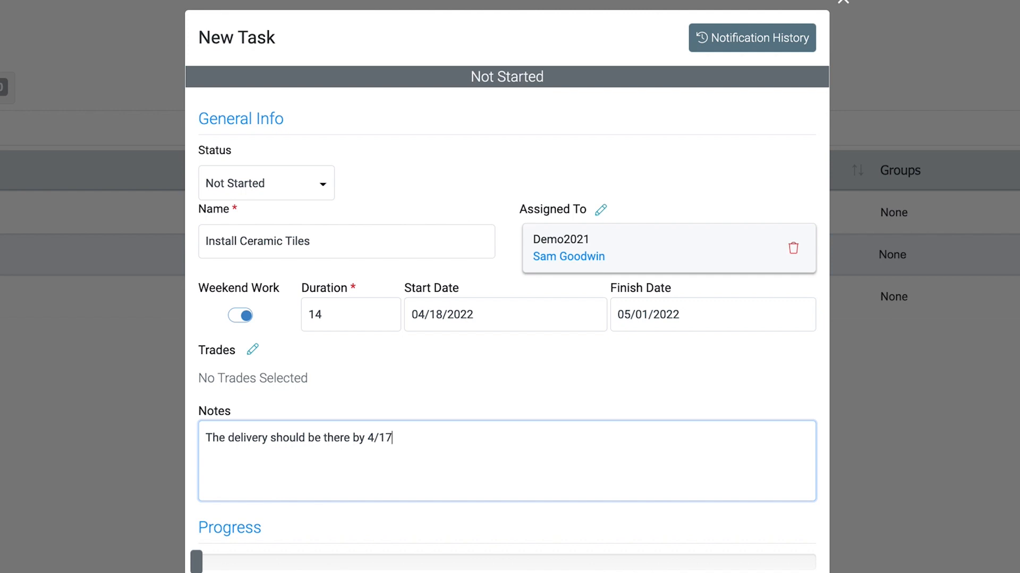
type("/2022")
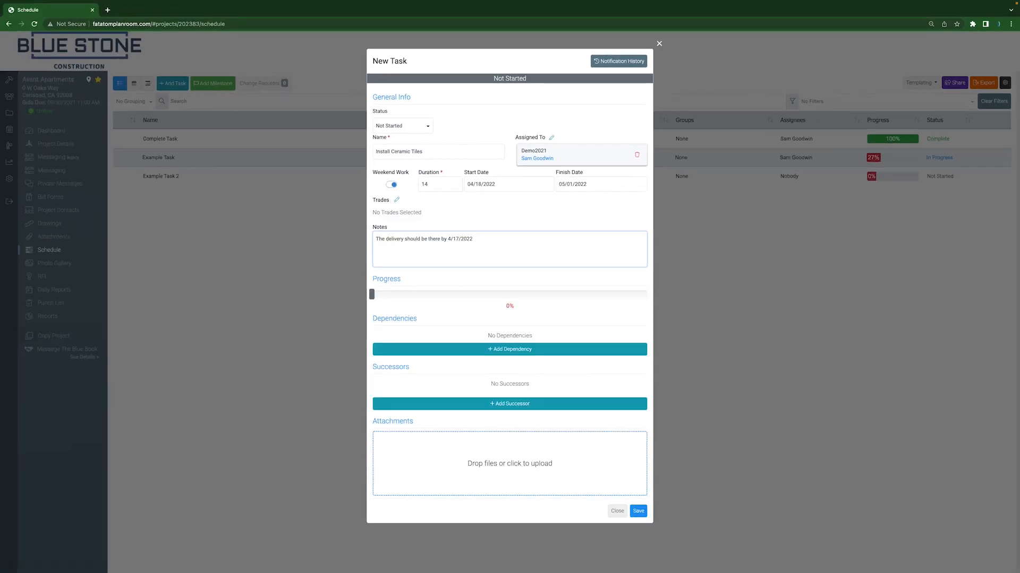
mouse_move(371, 294)
left_mouse_down()
mouse_move(660, 305)
mouse_move(374, 305)
left_mouse_up()
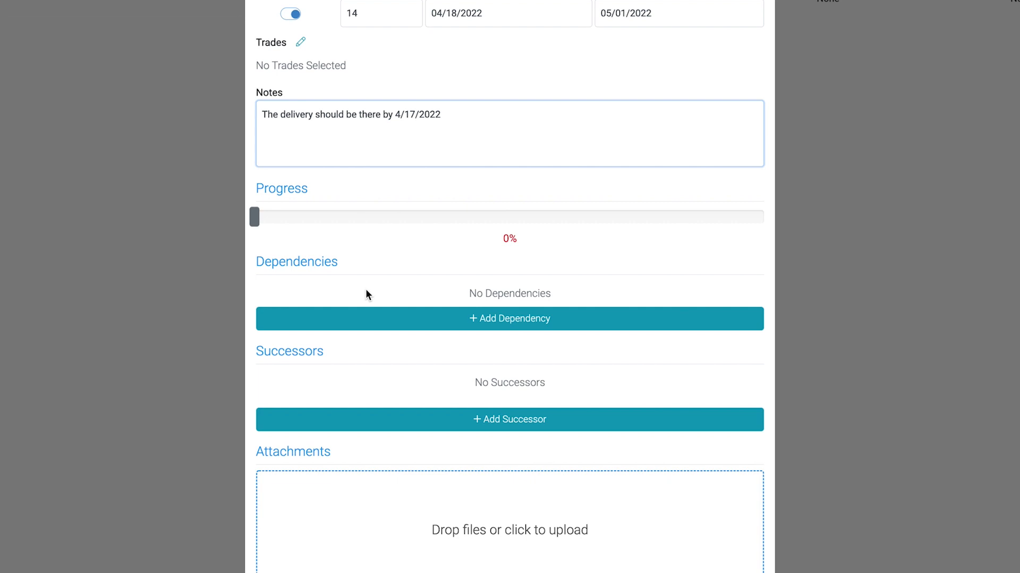
Add a Finish to Start dependency on Example Task 2 with a lead/lag of 10 days and save the new task
left_click(361, 320)
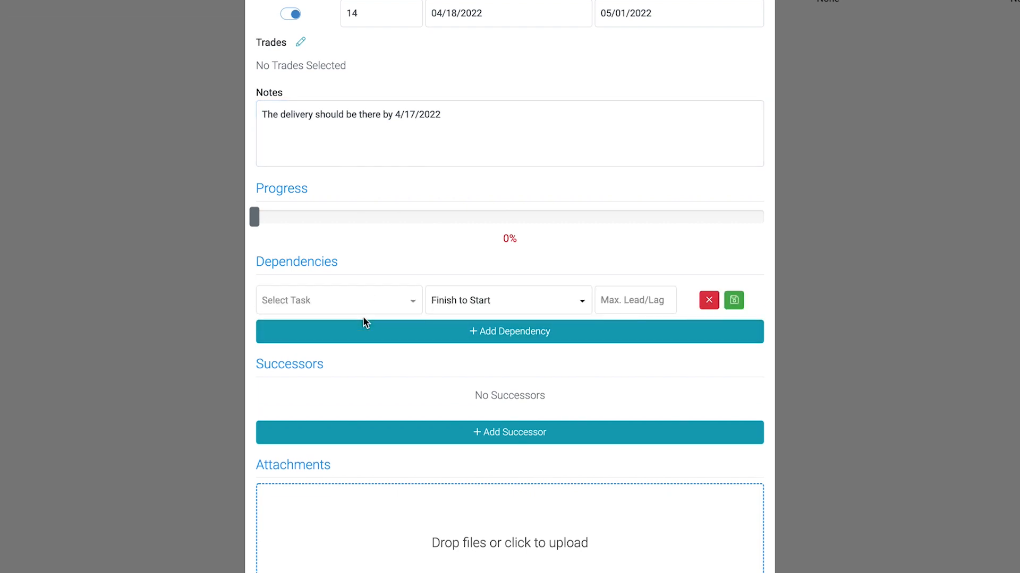
left_click(340, 302)
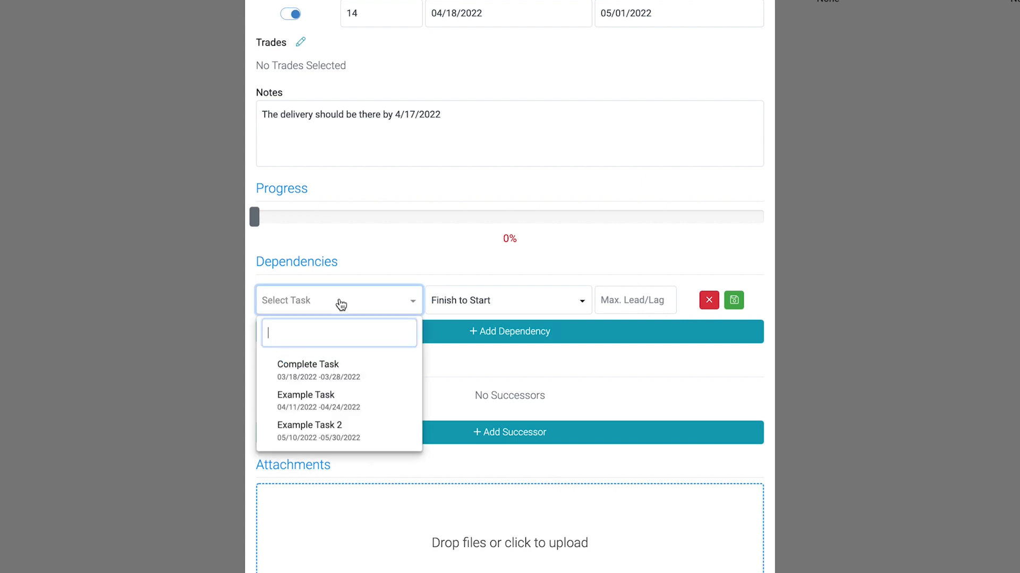
left_click(358, 438)
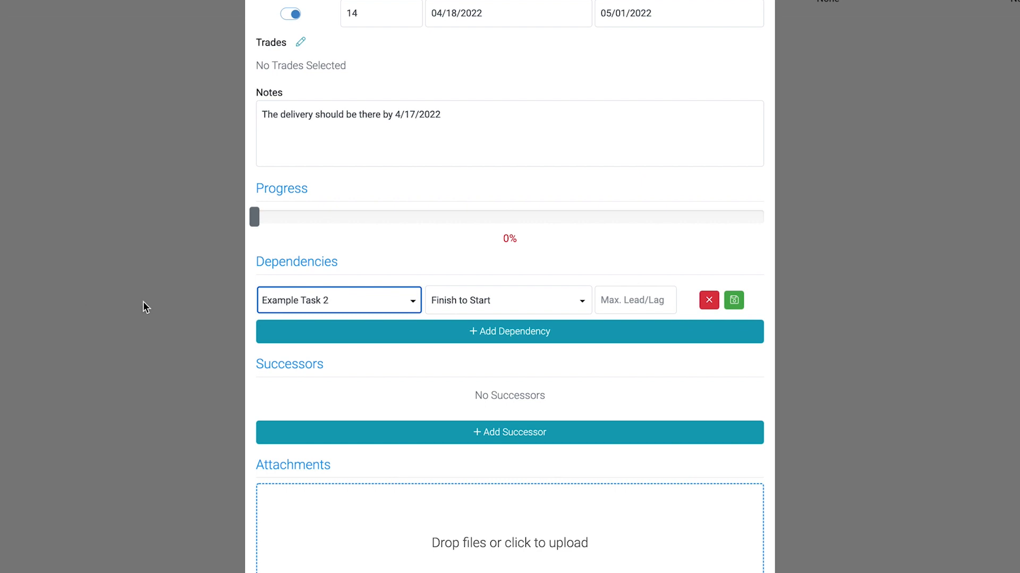
left_click(484, 311)
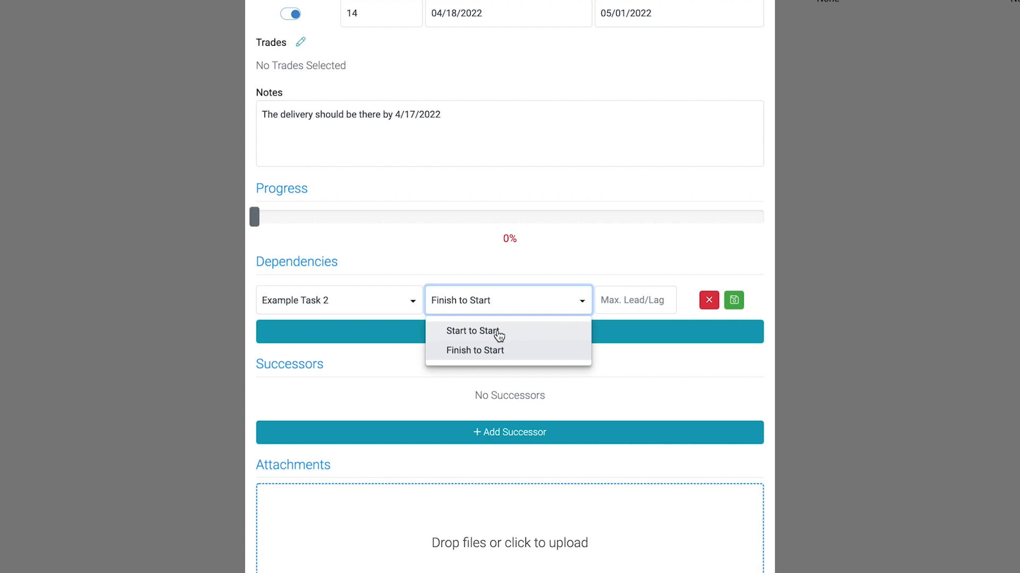
left_click(518, 356)
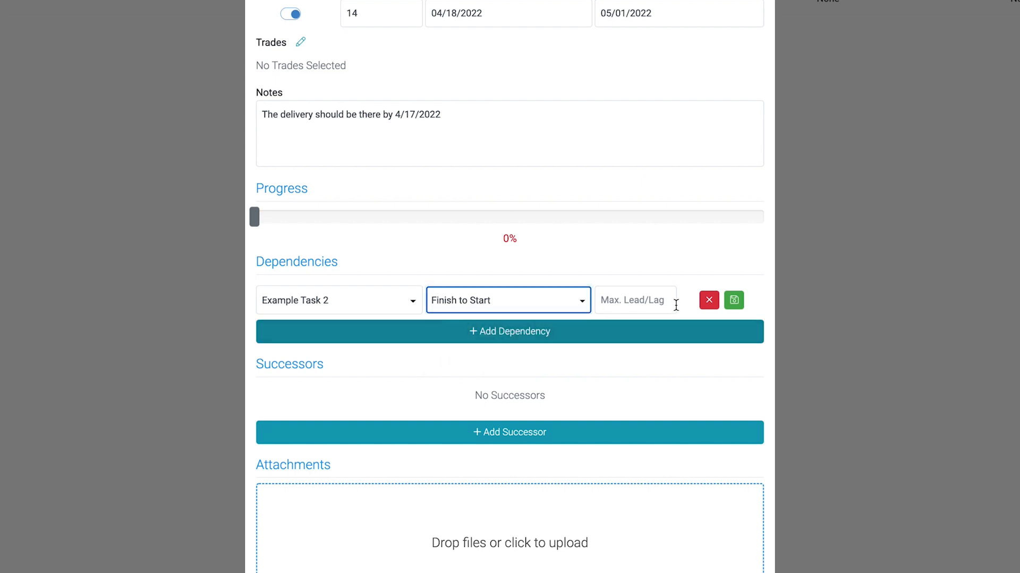
left_click(649, 298)
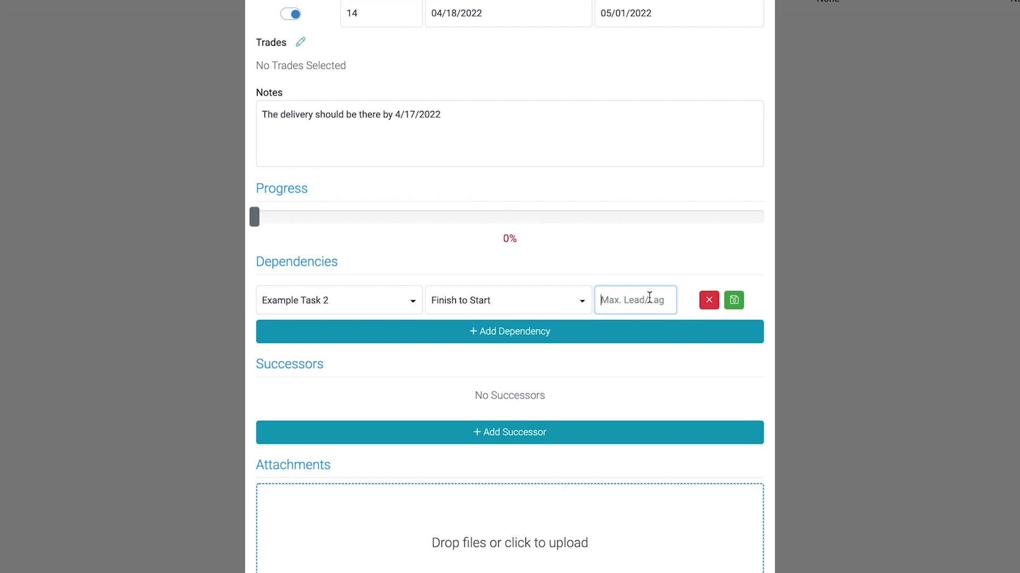
type("10")
left_click(734, 301)
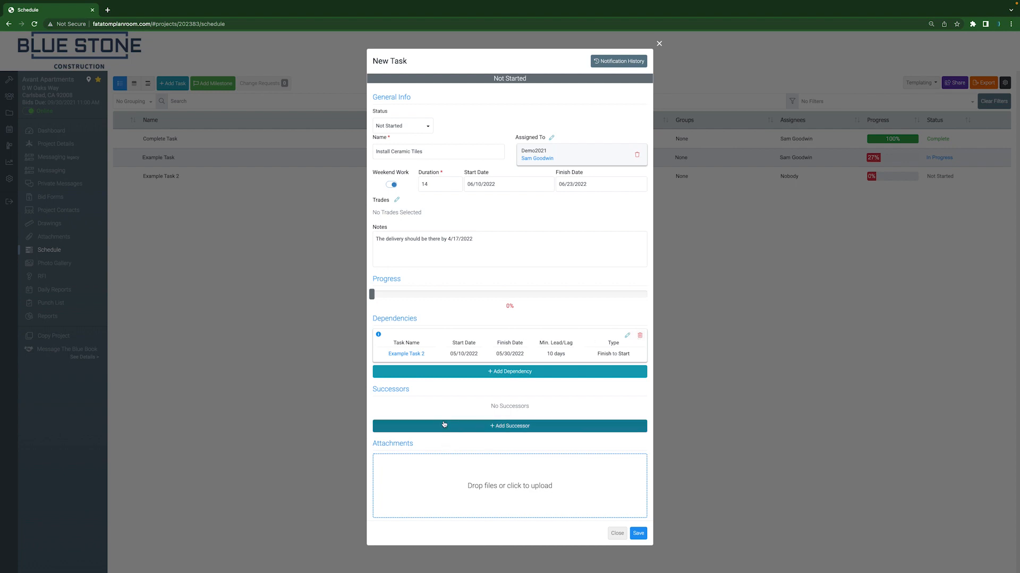
left_click(639, 535)
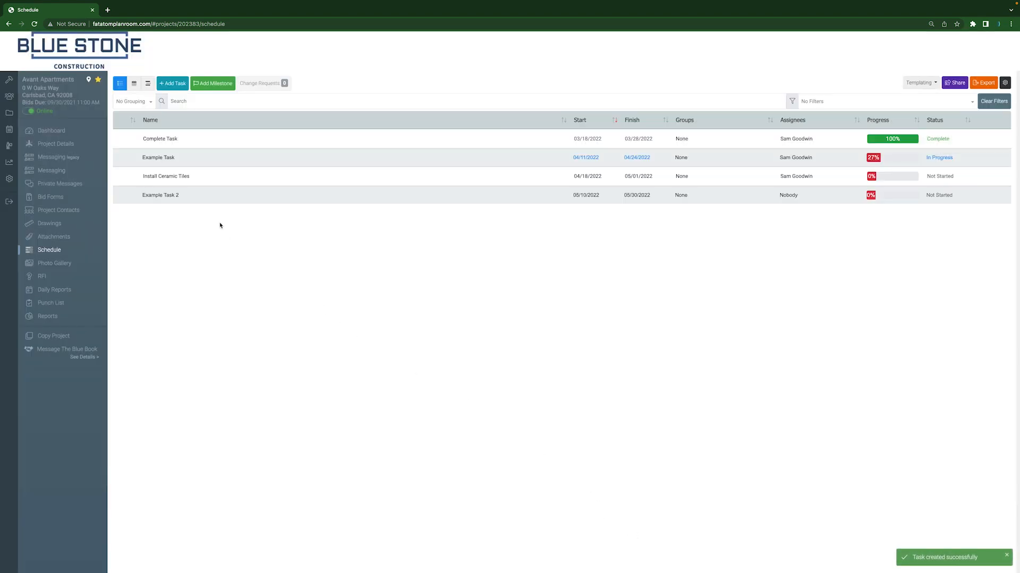
Open Example Task 2, check its dependencies and successors, and save it
left_click(162, 199)
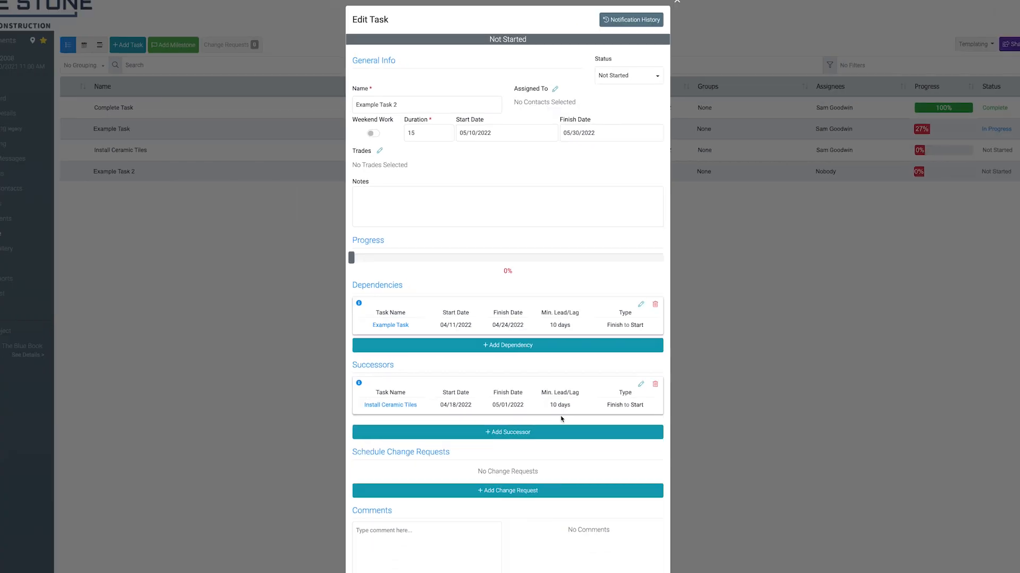
scroll(555, 415, "down", 5)
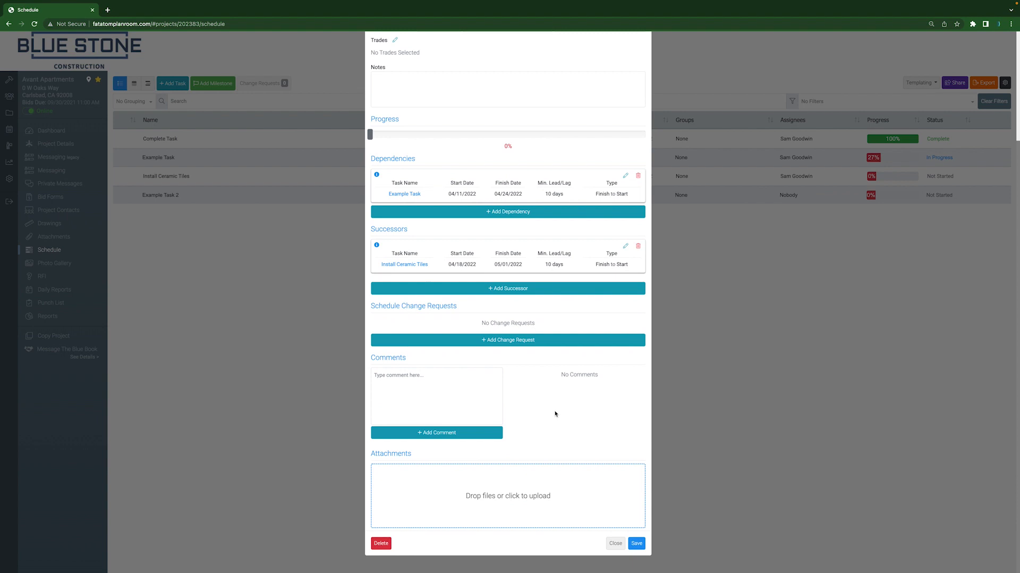
left_click(639, 544)
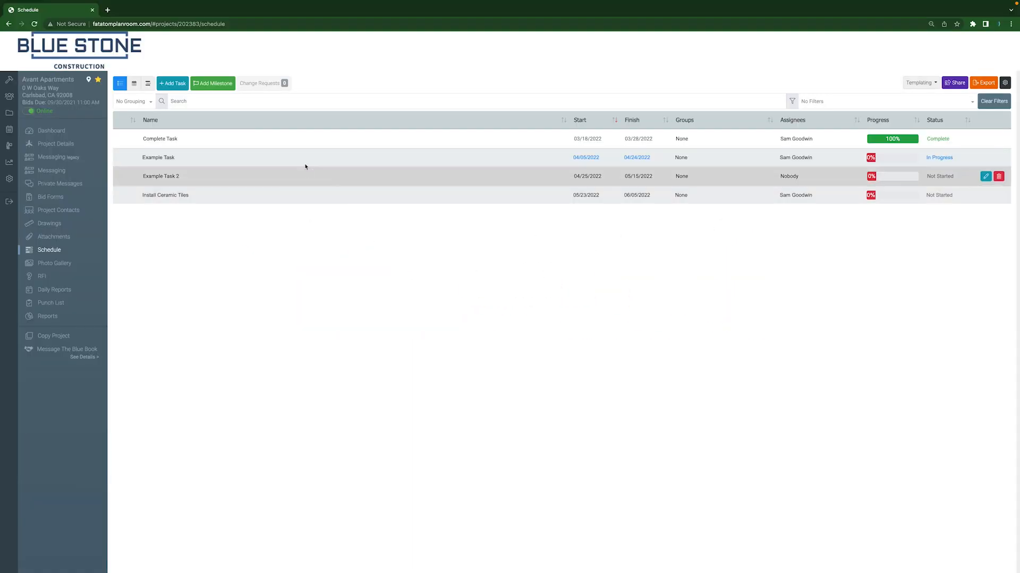
Create a milestone with status In Progress and the name "Flooring Complete"
left_click(206, 86)
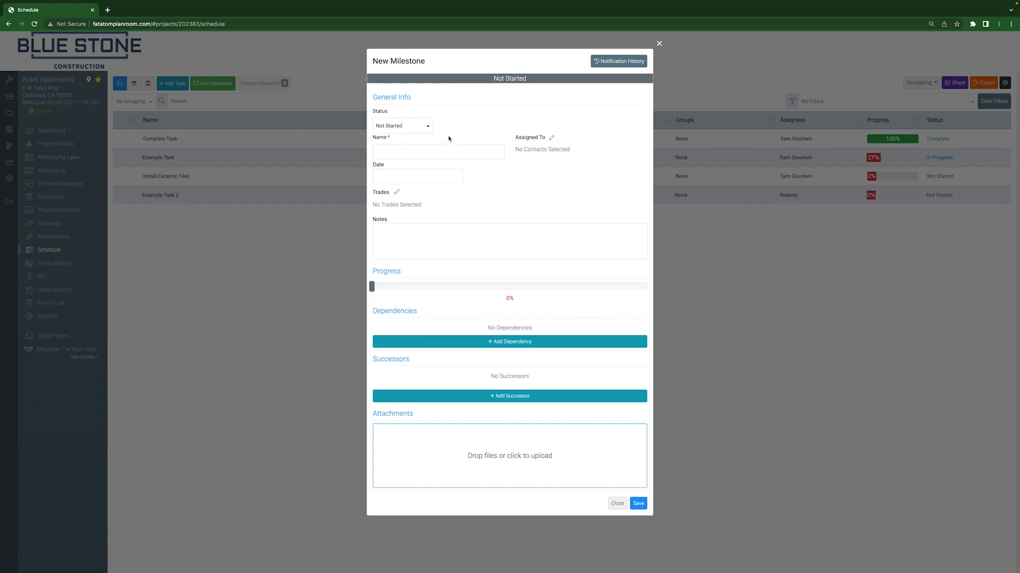
left_click(421, 130)
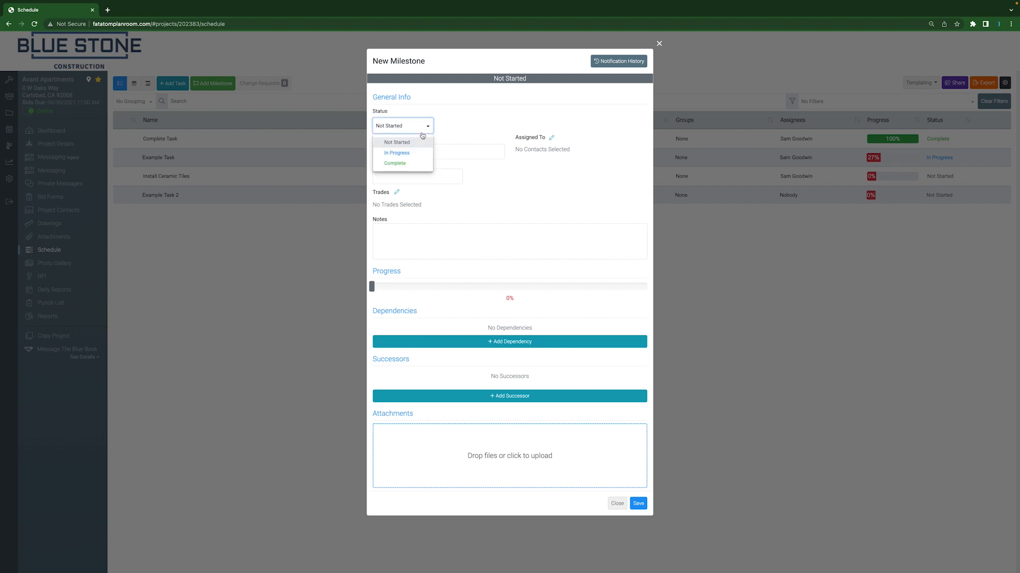
left_click(406, 156)
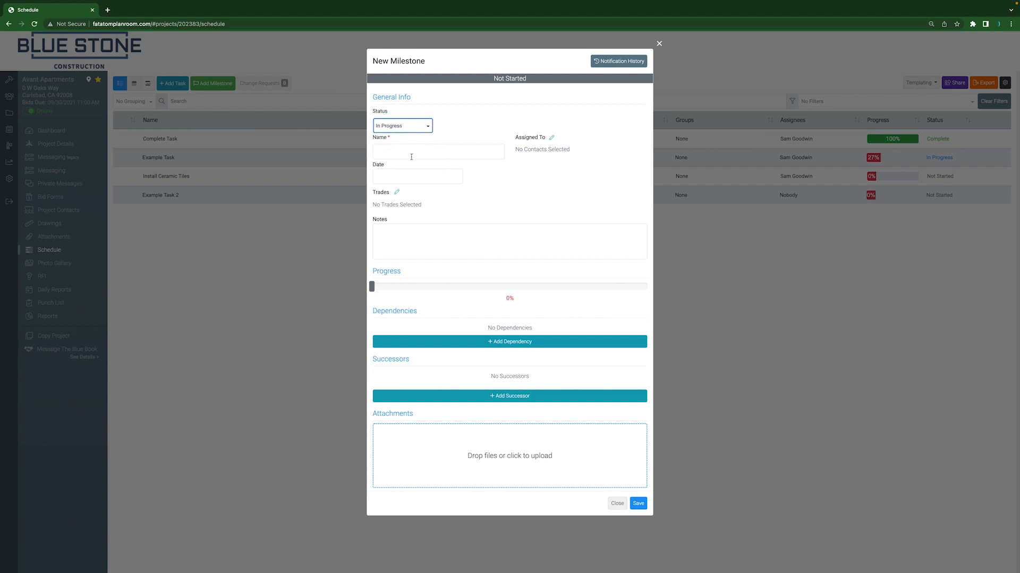
left_click(429, 150)
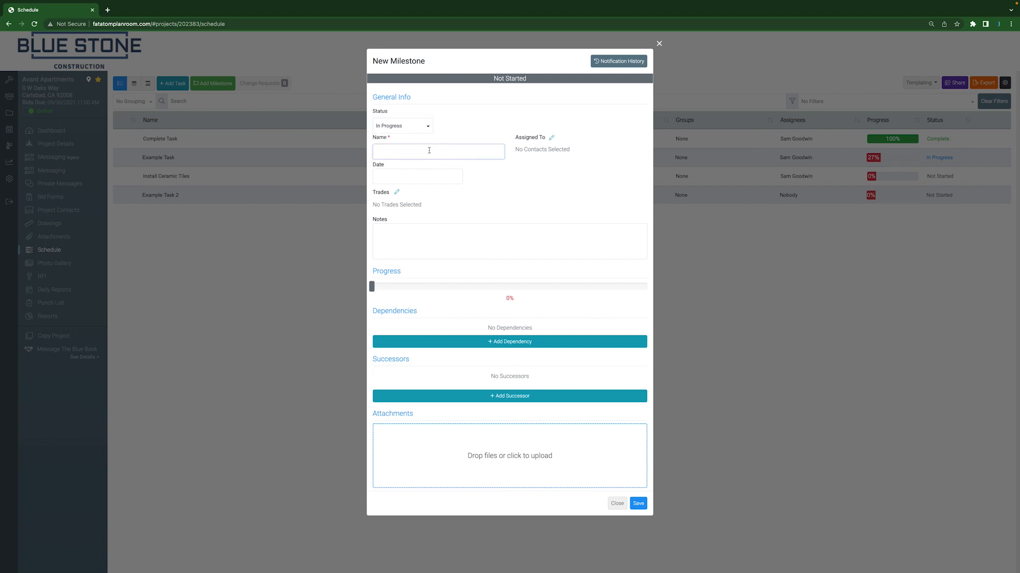
type("Flooring Complete")
Assign the subcontractor contact from Demo2021 to the milestone
left_click(551, 137)
left_click(346, 184)
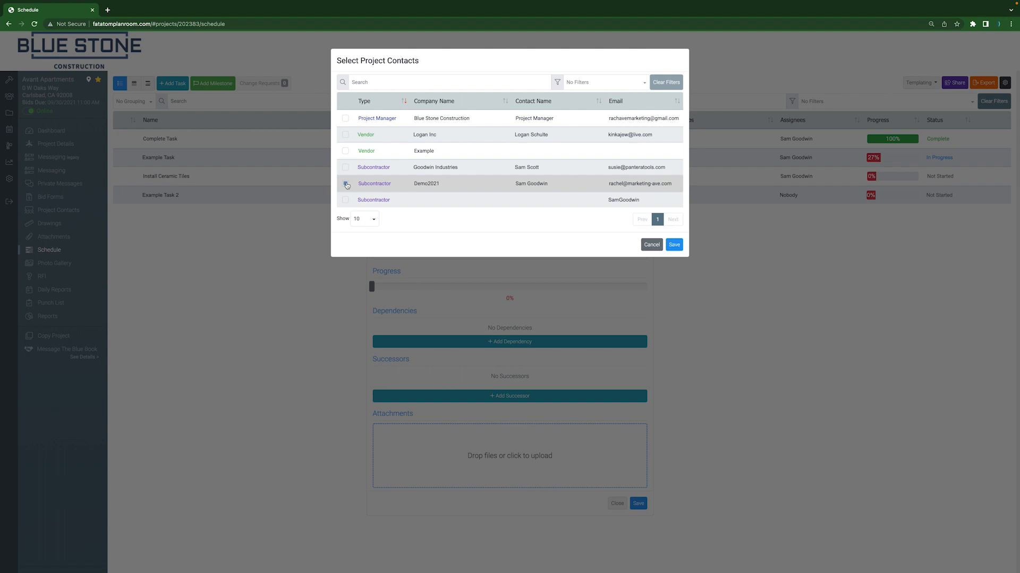
left_click(674, 245)
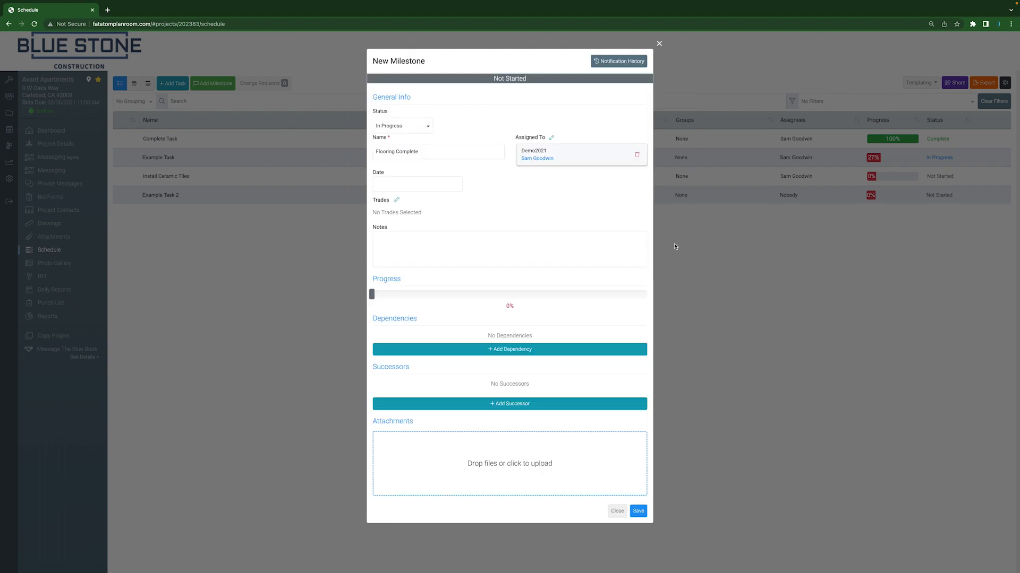
Set the milestone's date to 05/06/2022 and its progress to 15%, and save it
left_click(413, 183)
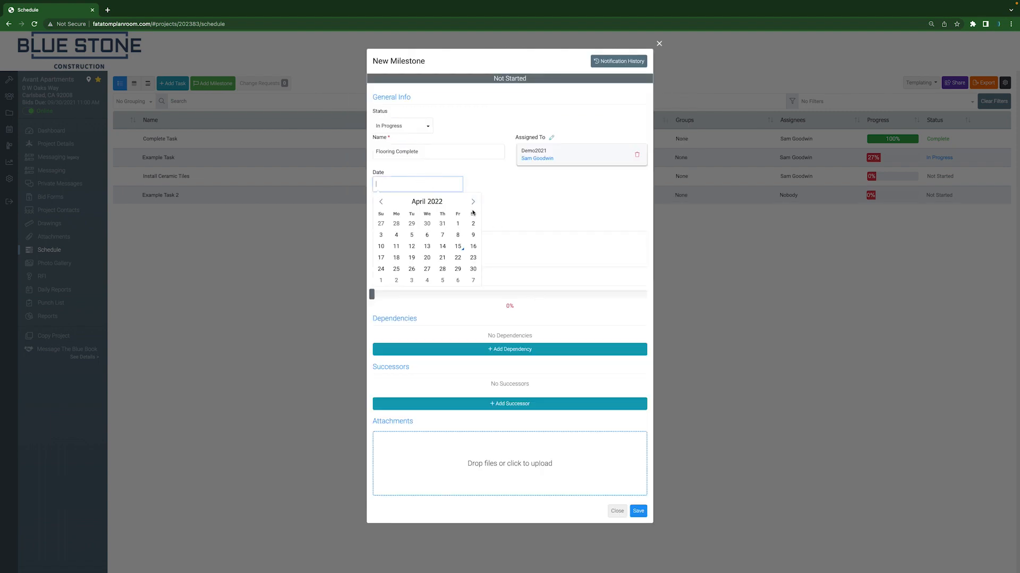
left_click(458, 280)
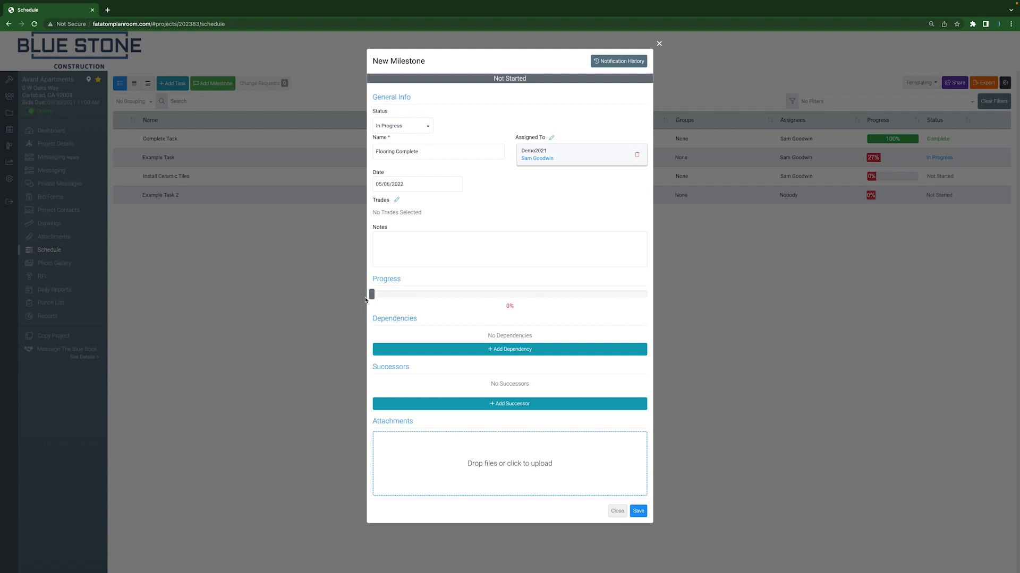
left_click_drag(371, 295, 414, 302)
left_click(643, 513)
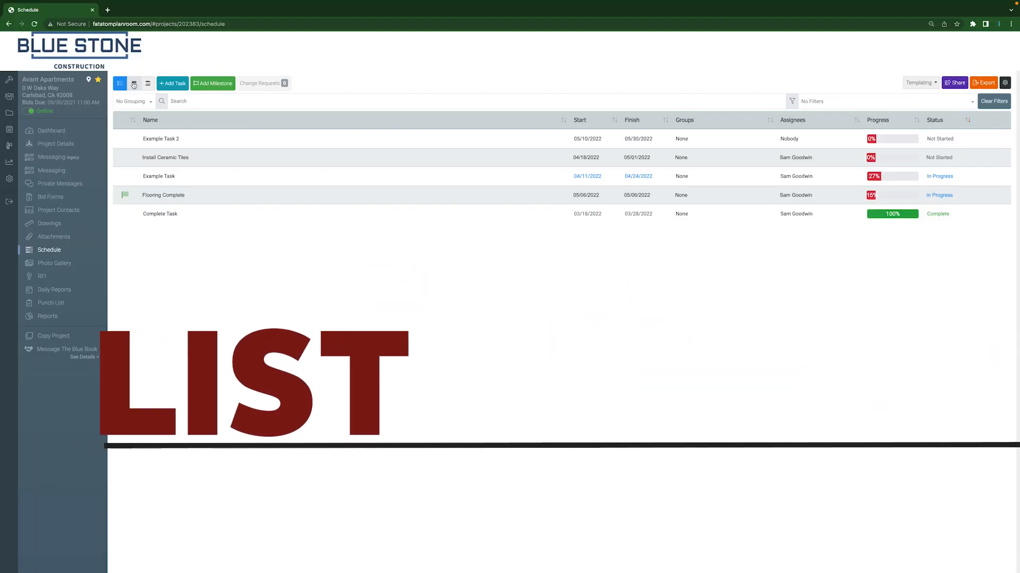
Look at the schedule in its other views and sort the task list by name
left_click(134, 83)
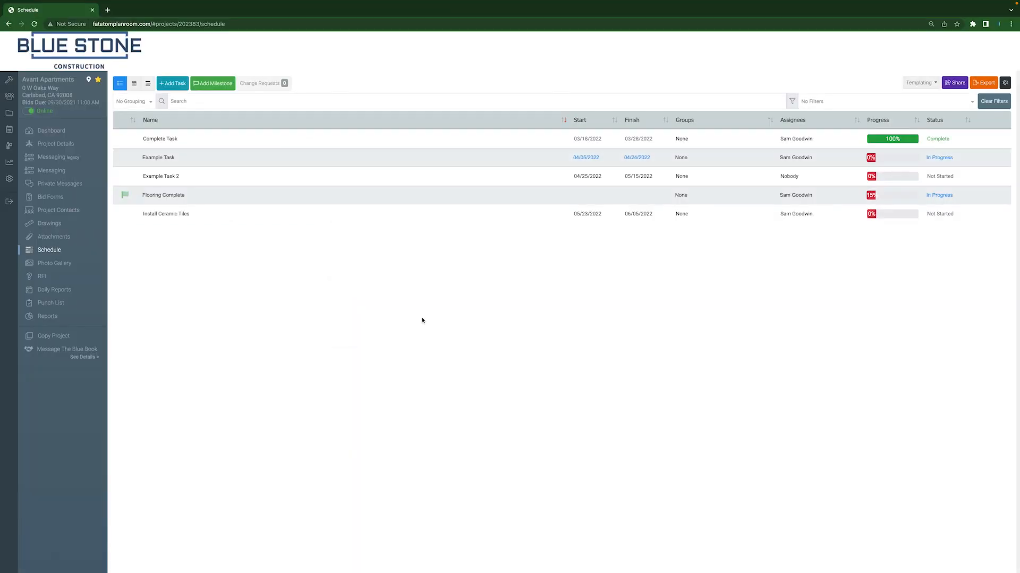
left_click(133, 121)
left_click(566, 122)
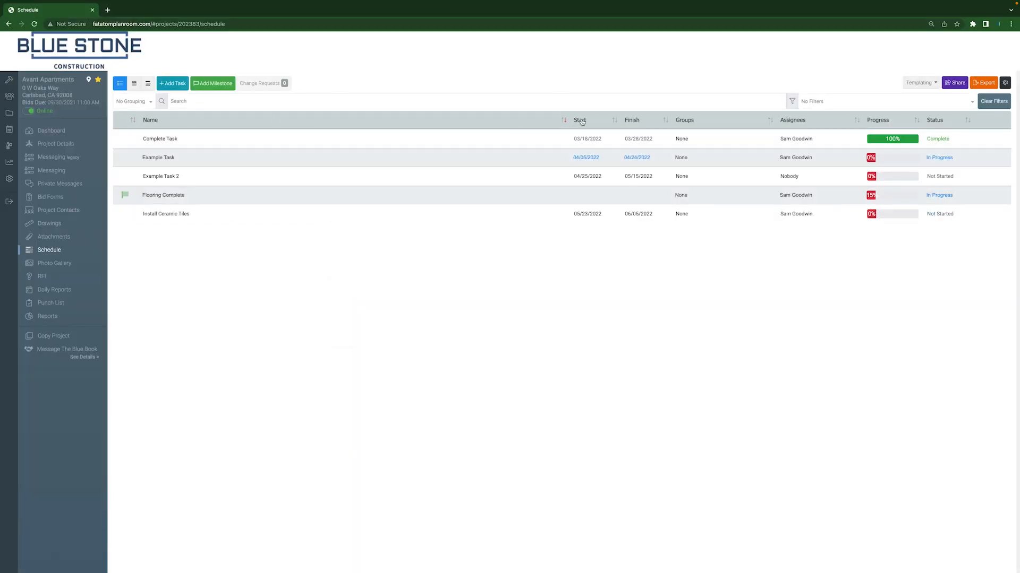
Sort the task list by start date, by assignee, and by status to compare the orderings
left_click(615, 122)
left_click(615, 121)
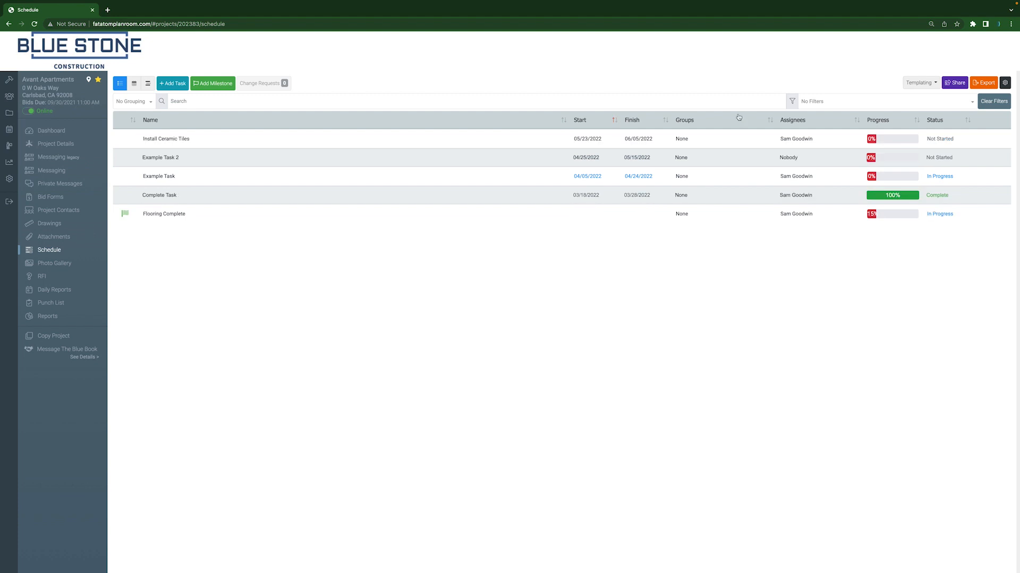
left_click(860, 122)
left_click(861, 122)
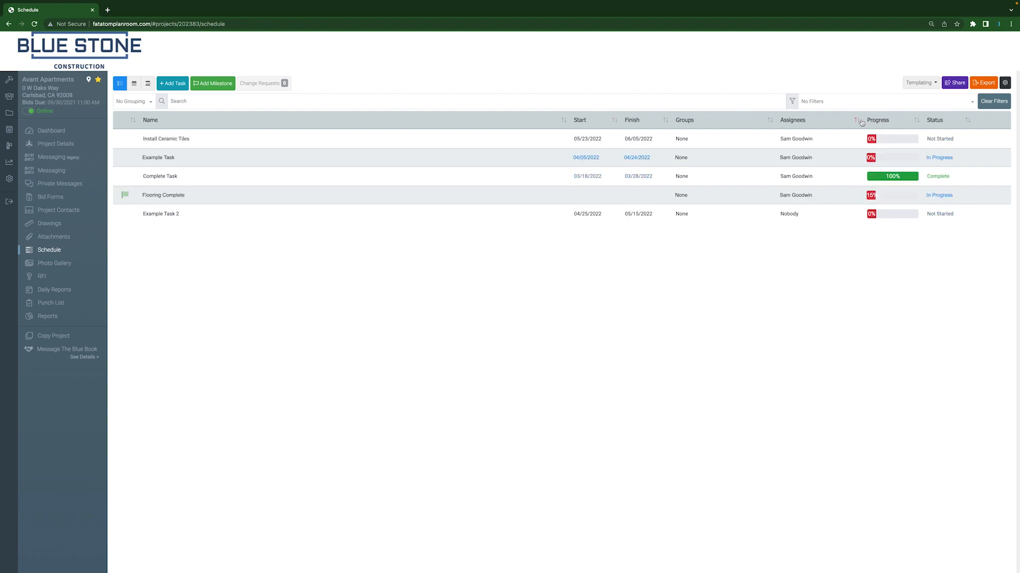
left_click(926, 122)
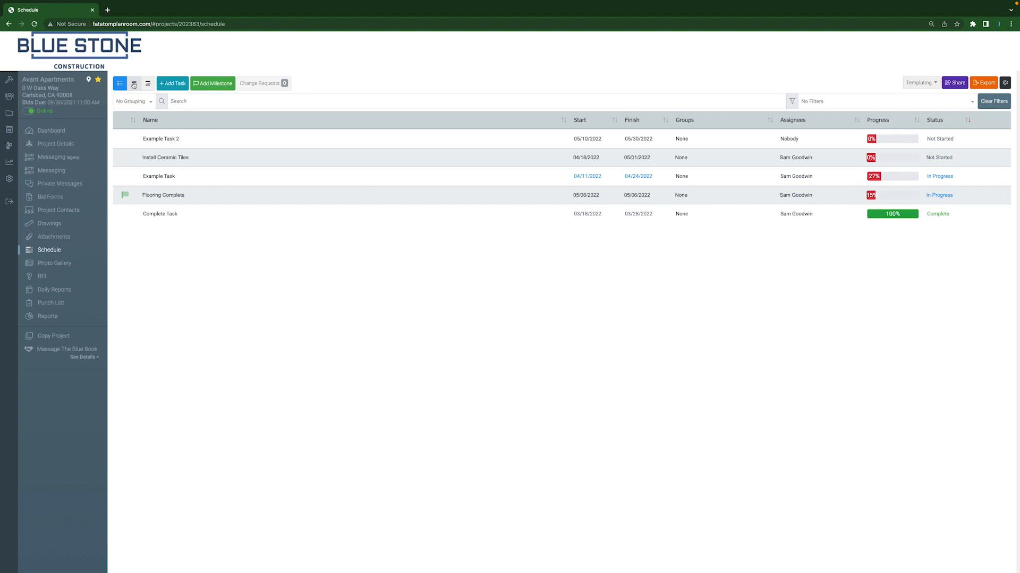
View the schedule as a calendar and look through March, April and May 2022
left_click(134, 84)
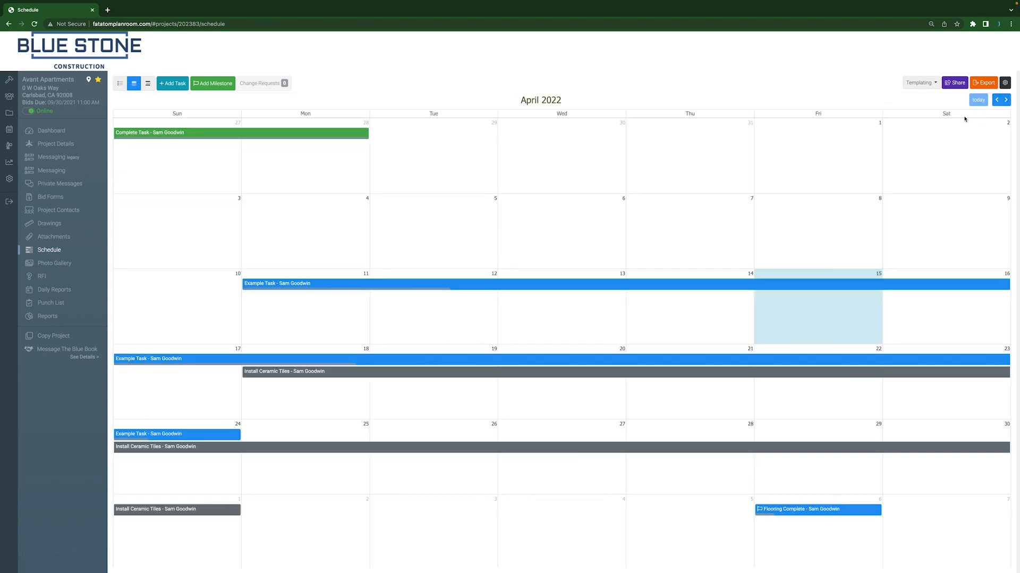
left_click(996, 100)
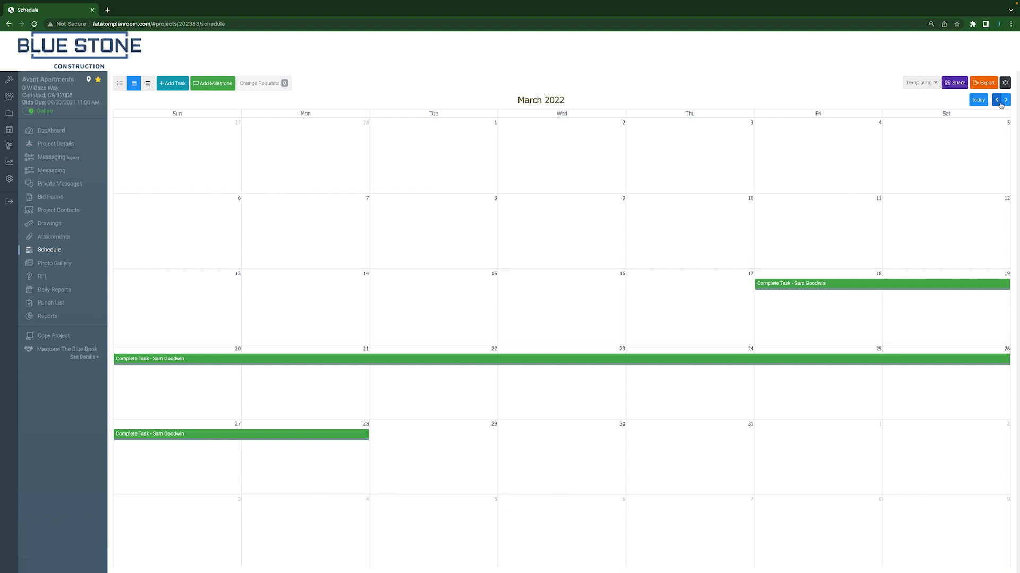
left_click(1006, 100)
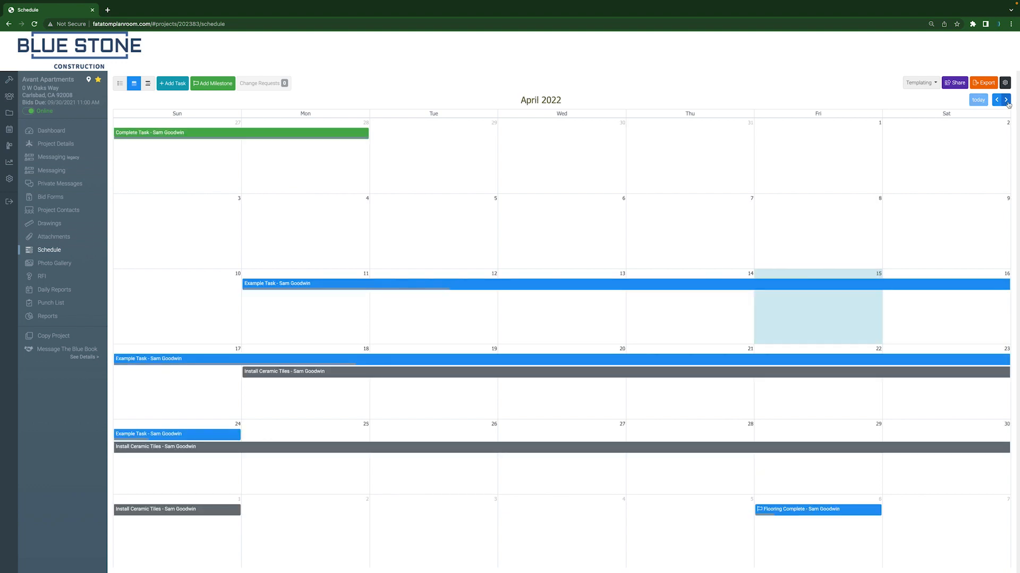
left_click(1006, 100)
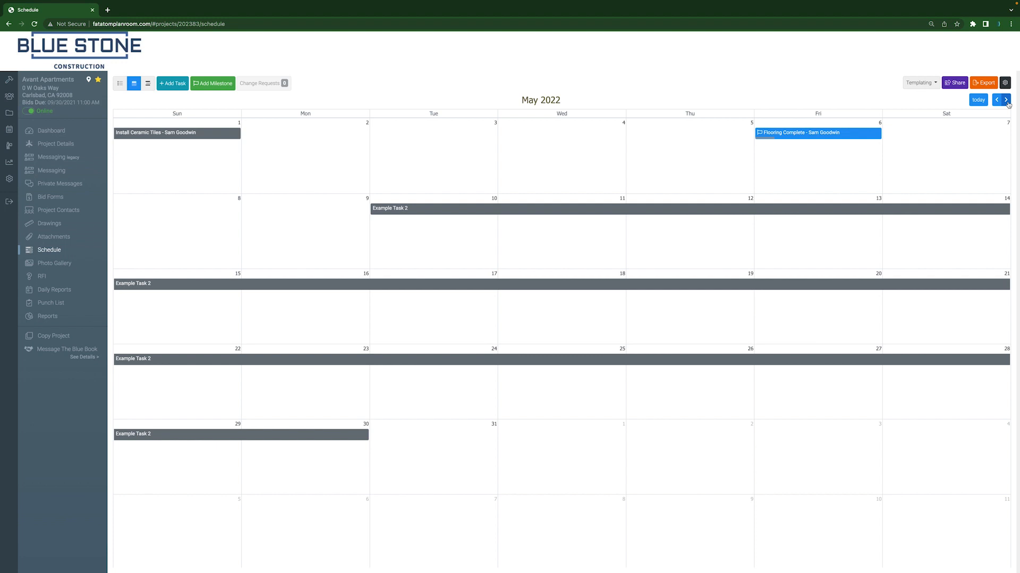
Edit Example Task from the April 2022 calendar, set its progress to 30%, and save it
left_click(996, 100)
left_click(491, 291)
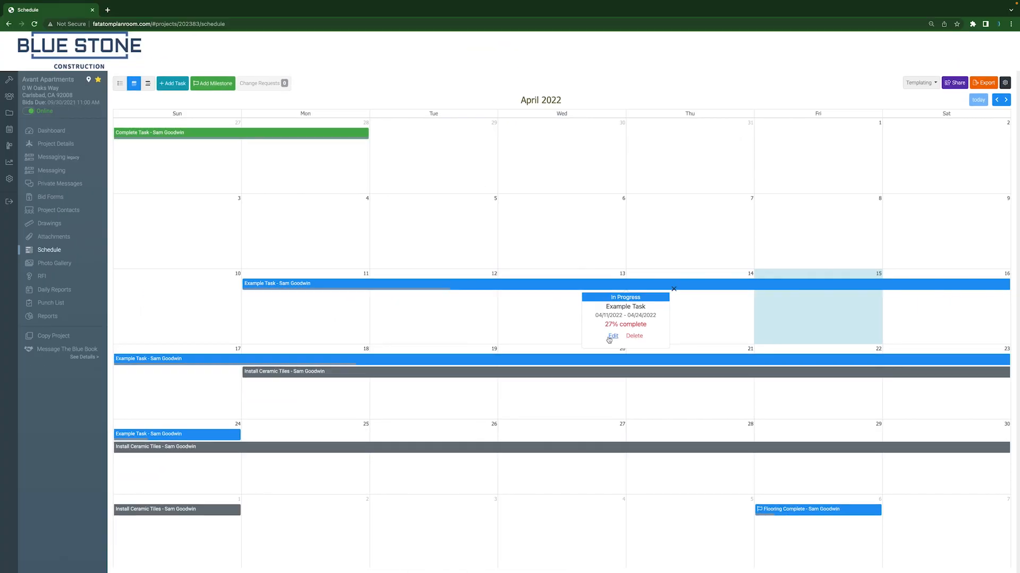
left_click(611, 337)
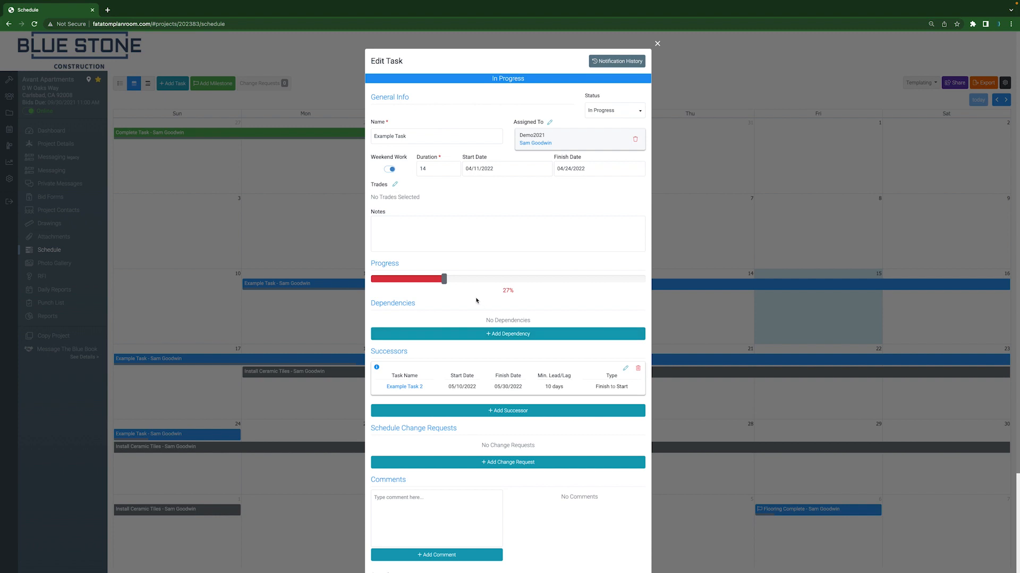
left_click_drag(445, 283, 454, 284)
scroll(584, 404, "down", 3)
left_click(638, 545)
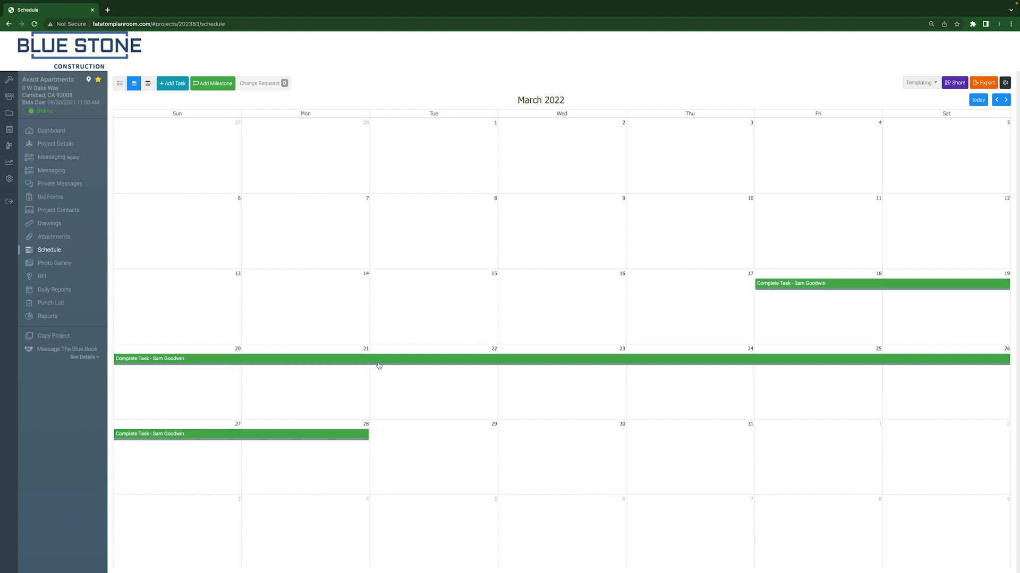
Show the schedule as a Gantt chart and set Example Task's completion to 50%
left_click(1006, 101)
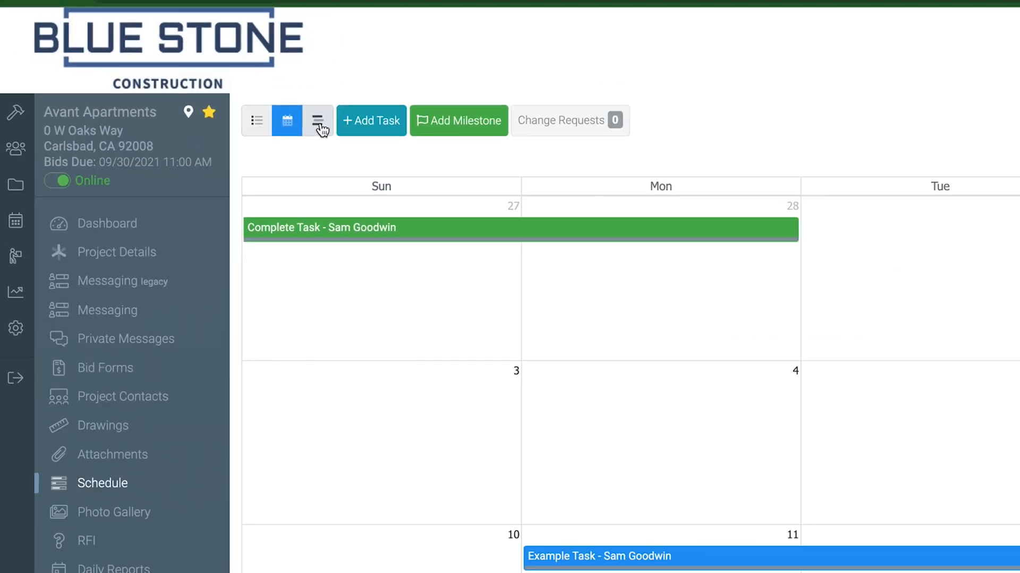
left_click(148, 85)
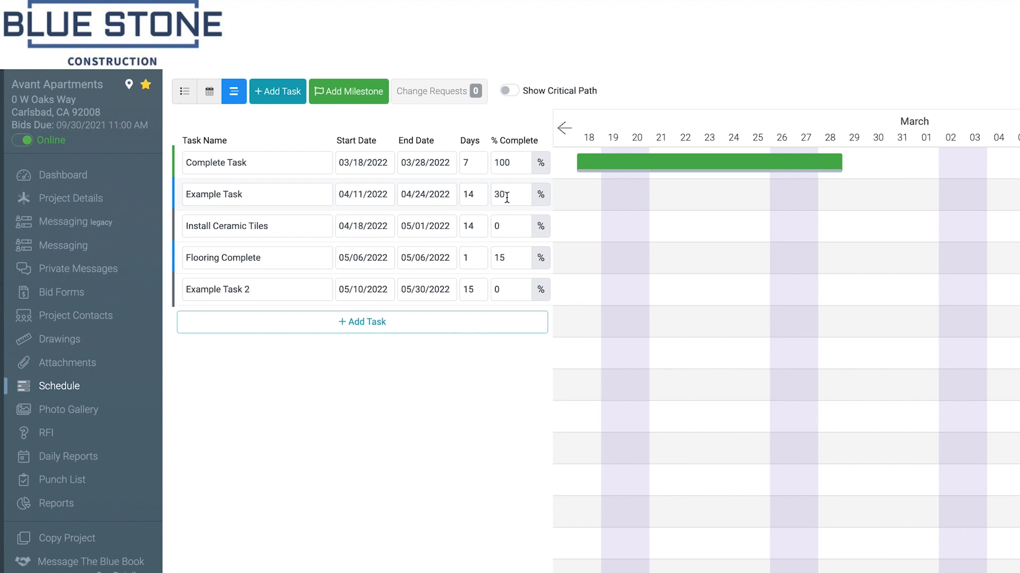
left_click(512, 196)
key("BackSpace")
key("BackSpace")
type("50")
key("Return")
Set the start date of Install Ceramic Tiles to 04/19/2022 in the Gantt task table
left_click(313, 223)
left_click(372, 227)
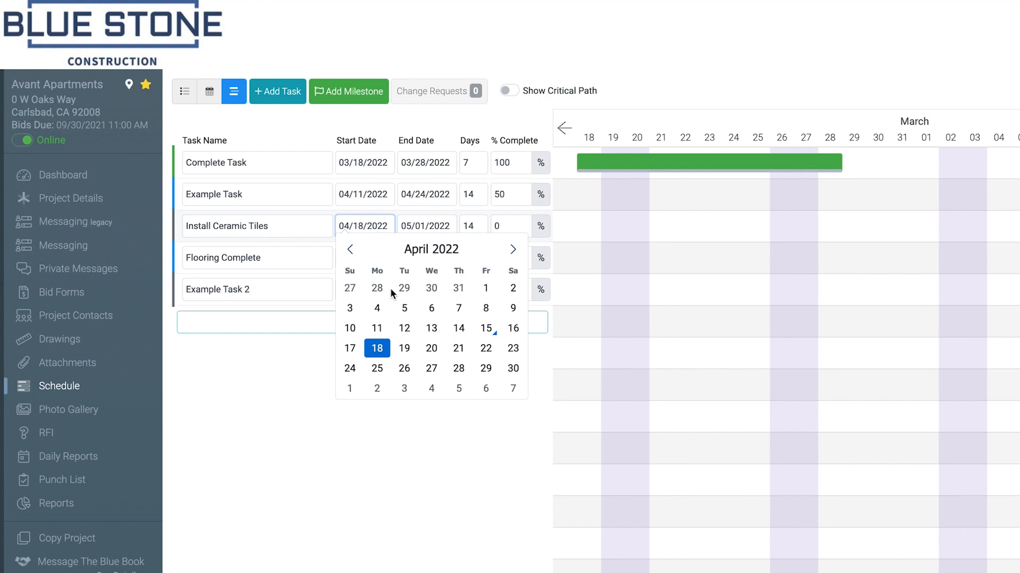
left_click(404, 349)
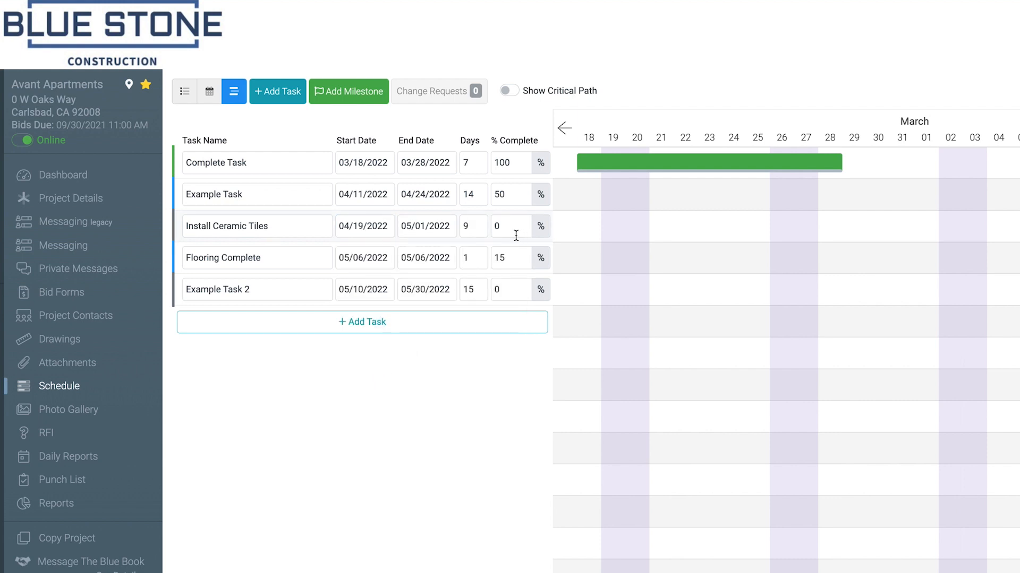
Add a task named "New Task" to the Gantt task table with start date 05/09/2022
left_click(381, 325)
type("New Task")
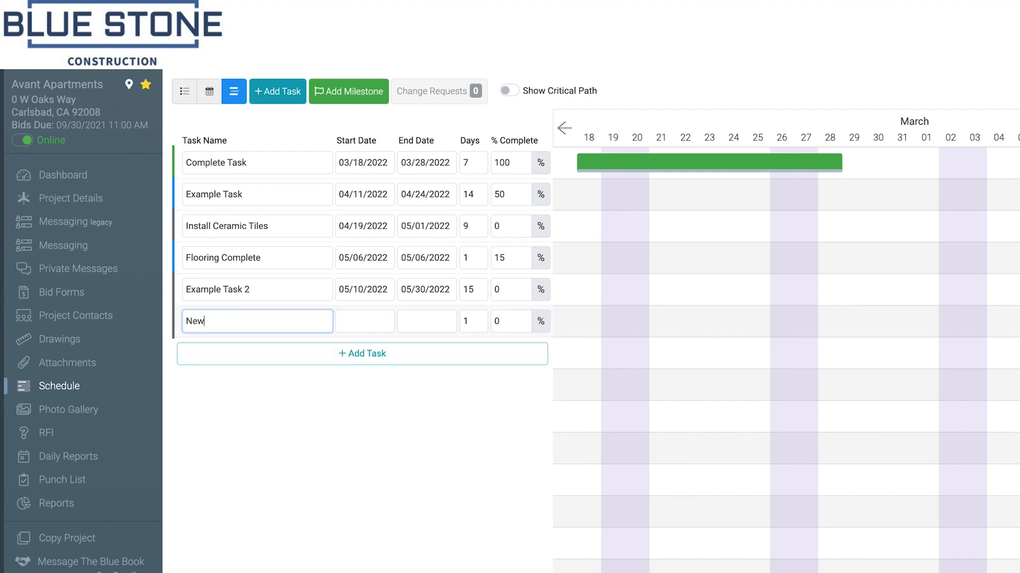
left_click(357, 322)
left_click(513, 345)
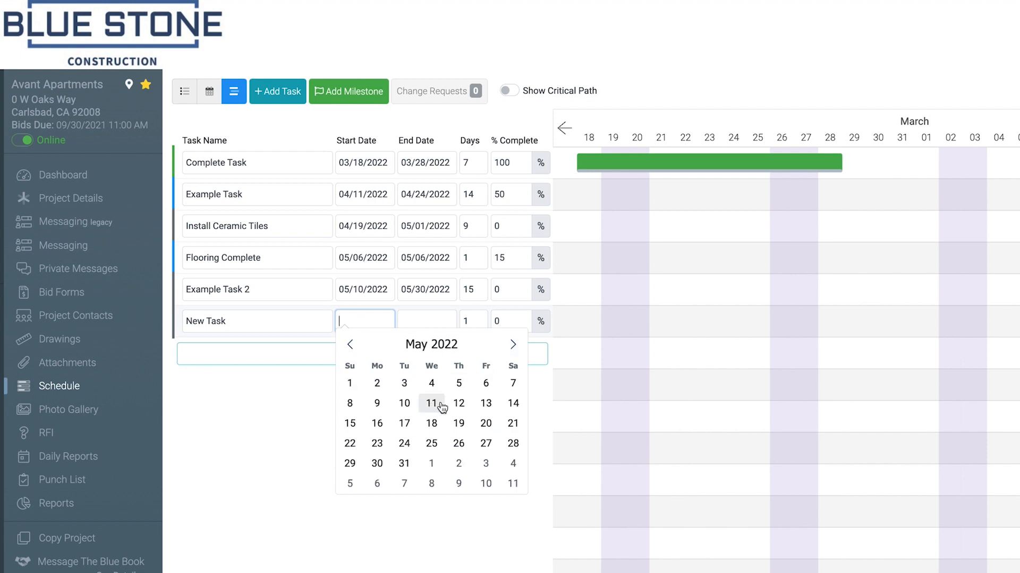
left_click(377, 408)
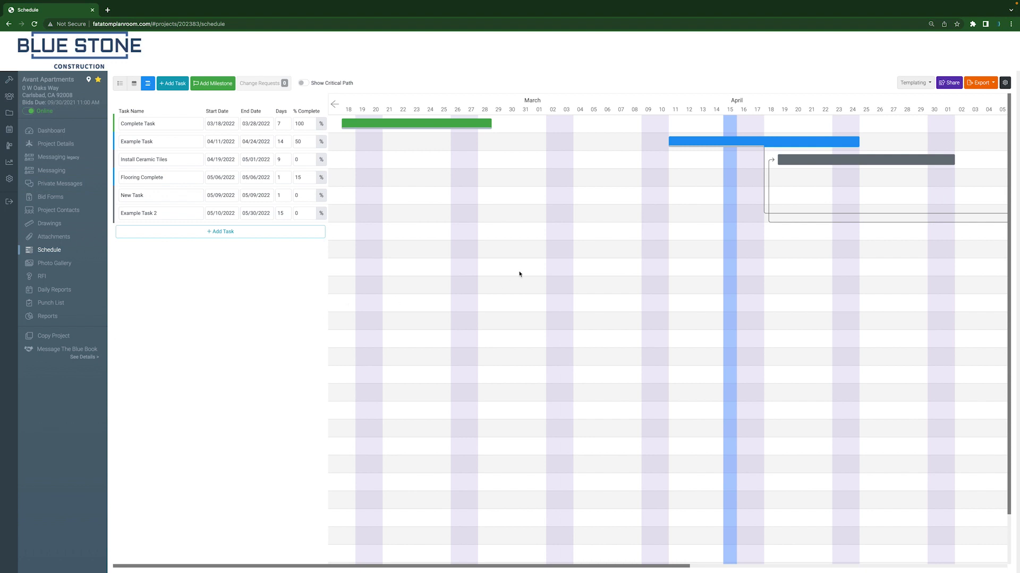
Look along the Gantt timeline to early June and back to March
left_click_drag(616, 565, 912, 558)
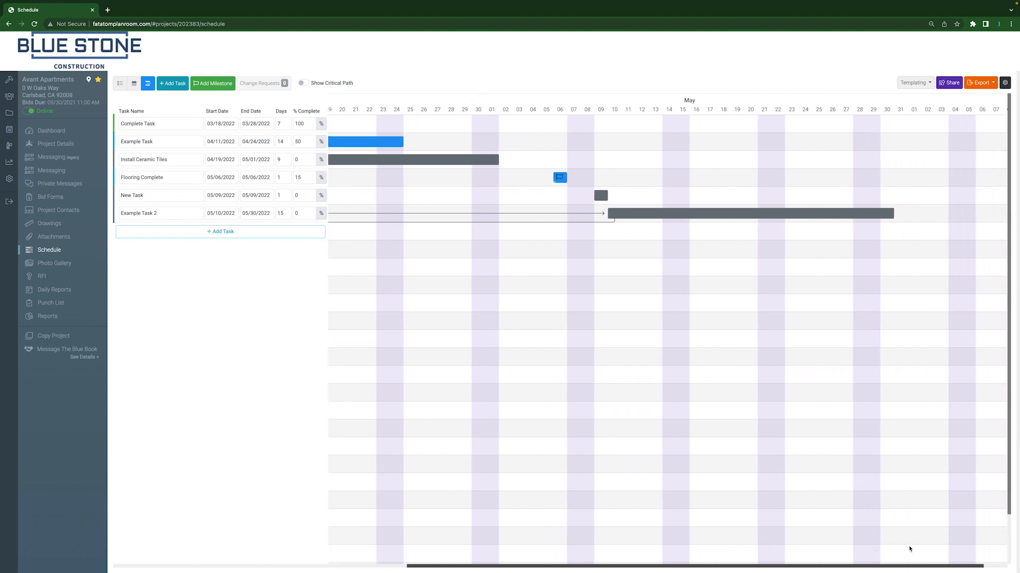
mouse_move(1010, 319)
left_mouse_down()
mouse_move(1016, 405)
mouse_move(1011, 318)
left_mouse_up()
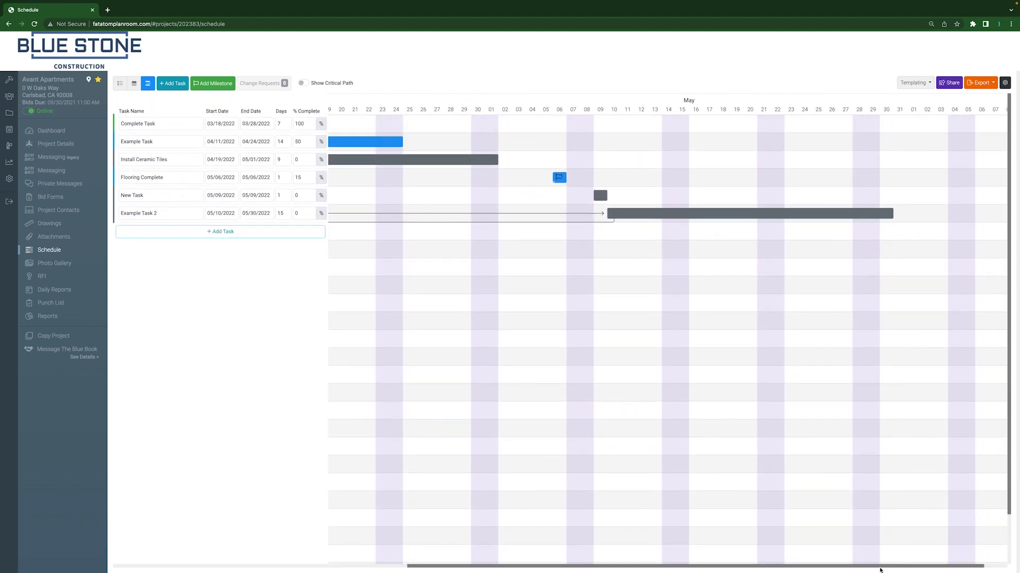
left_click_drag(882, 566, 582, 571)
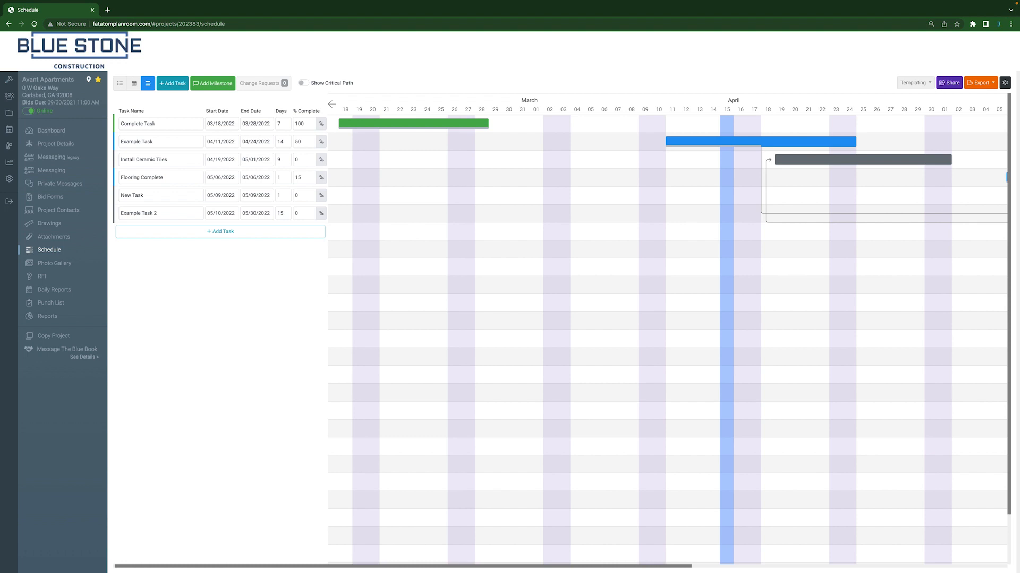
Extend Example Task's bar to start on 04/05/2022 and move Example Task 2's bar to start on 04/25/2022
mouse_move(791, 163)
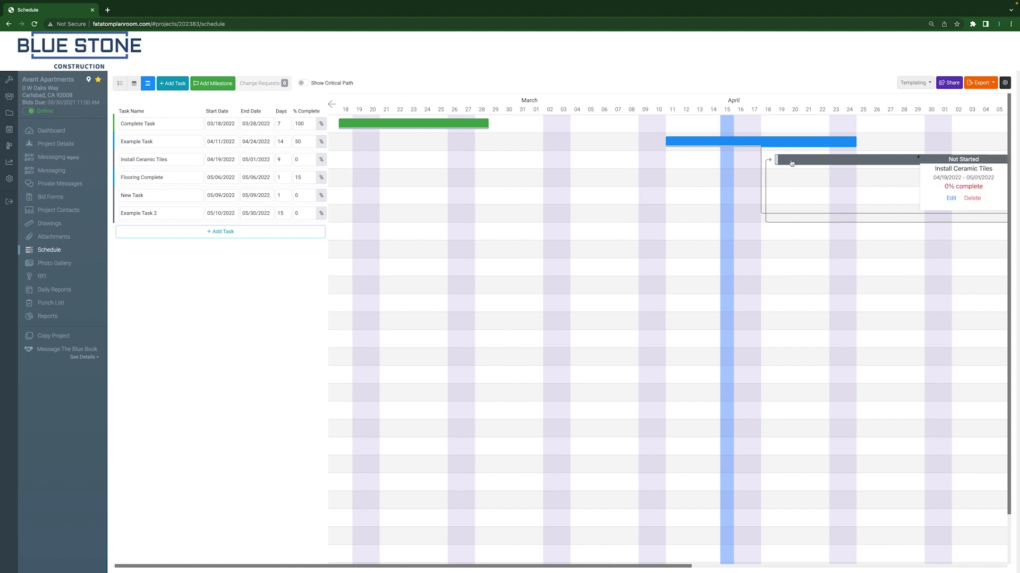
mouse_move(770, 142)
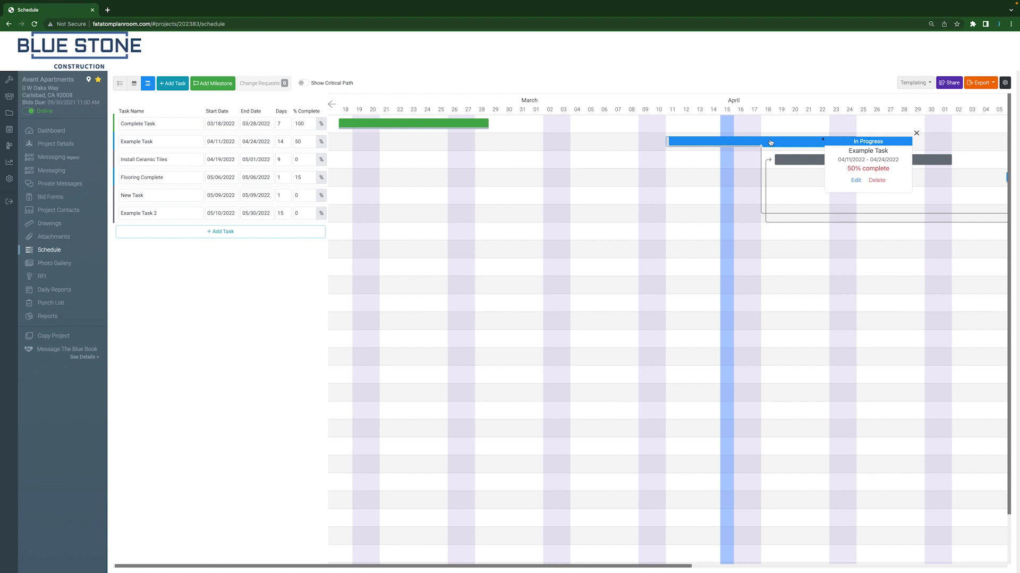
left_click_drag(667, 141, 582, 142)
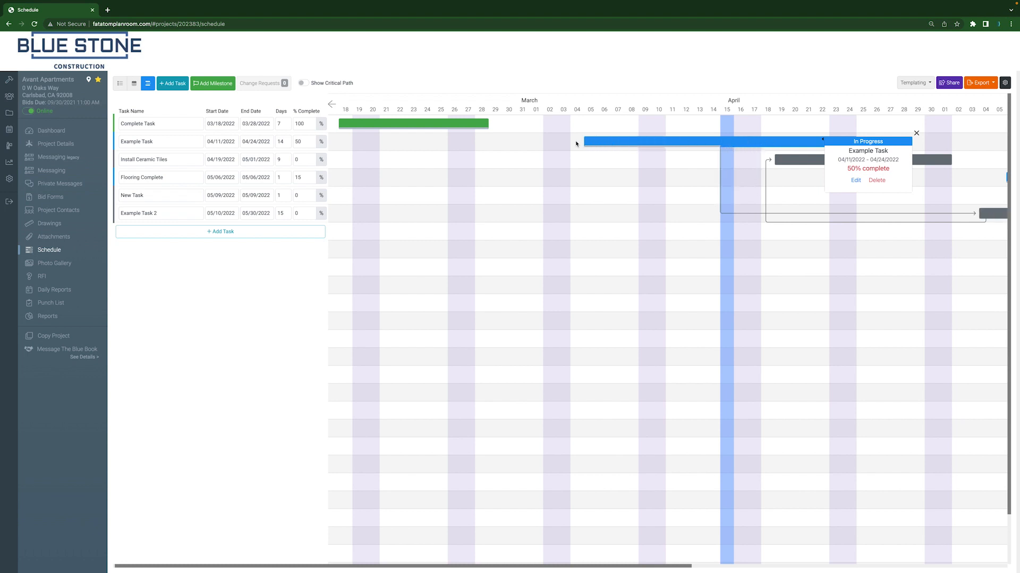
left_click_drag(999, 162, 920, 163)
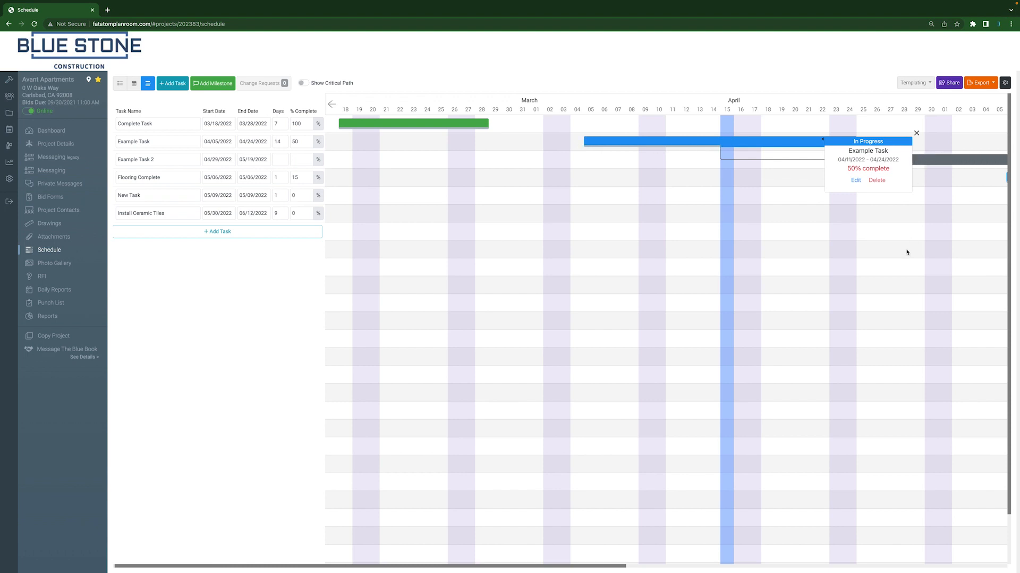
left_click(916, 133)
left_click_drag(937, 159, 848, 161)
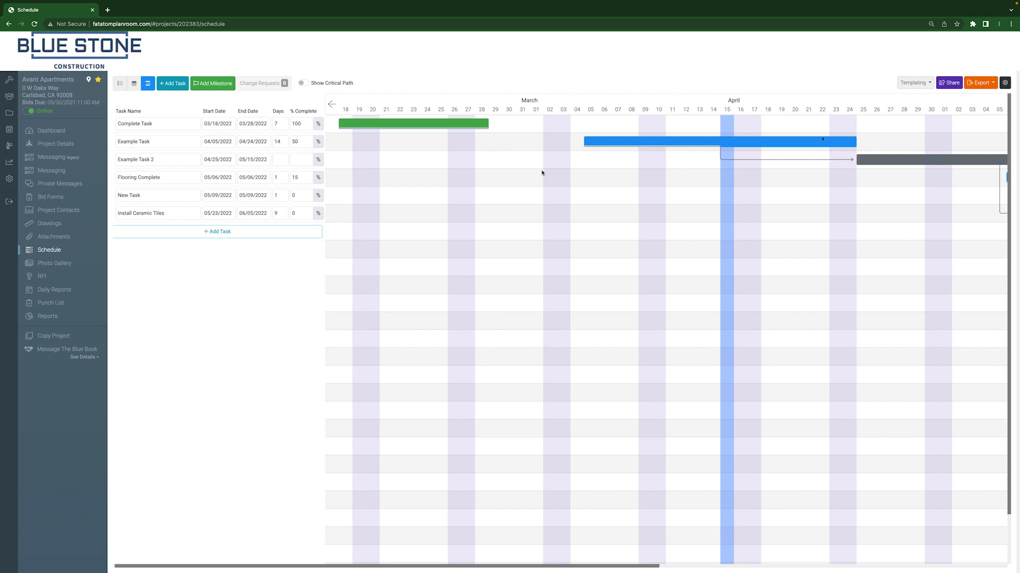
Show the critical path, collapse the task table, and examine the task dependencies along the full-width Gantt timeline
left_click(303, 84)
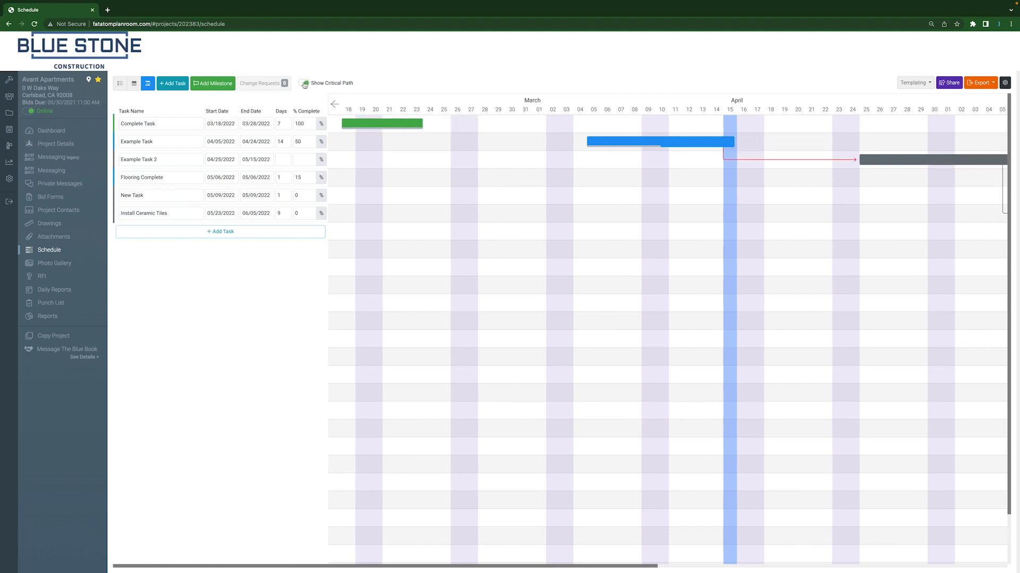
left_click(335, 104)
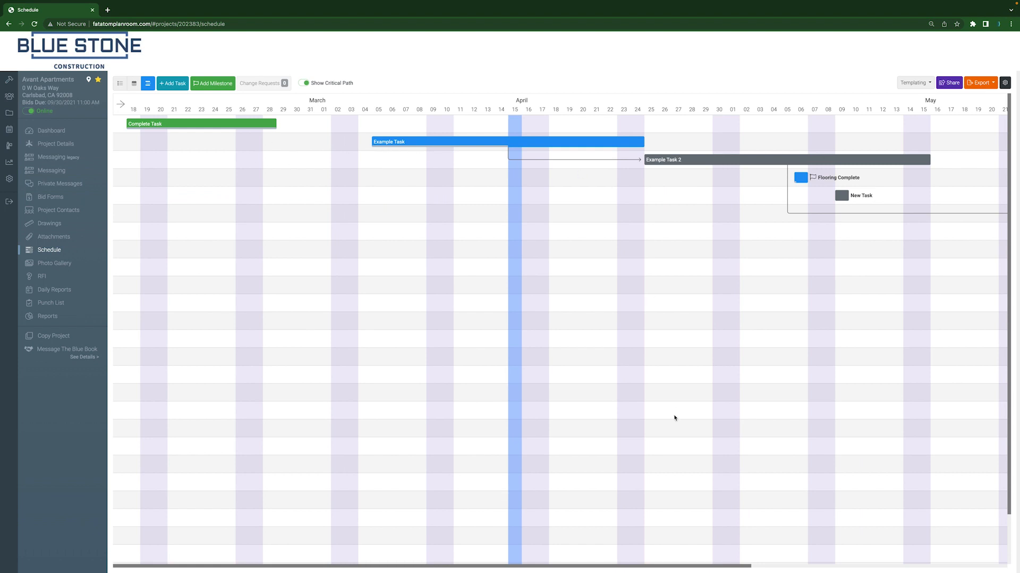
scroll(685, 414, "right", 5)
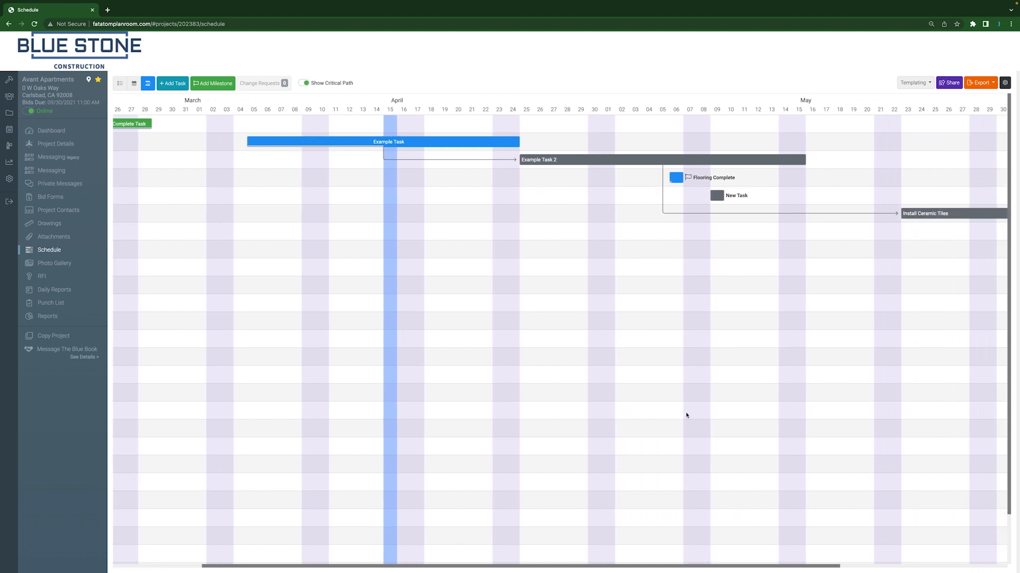
scroll(686, 416, "right", 8)
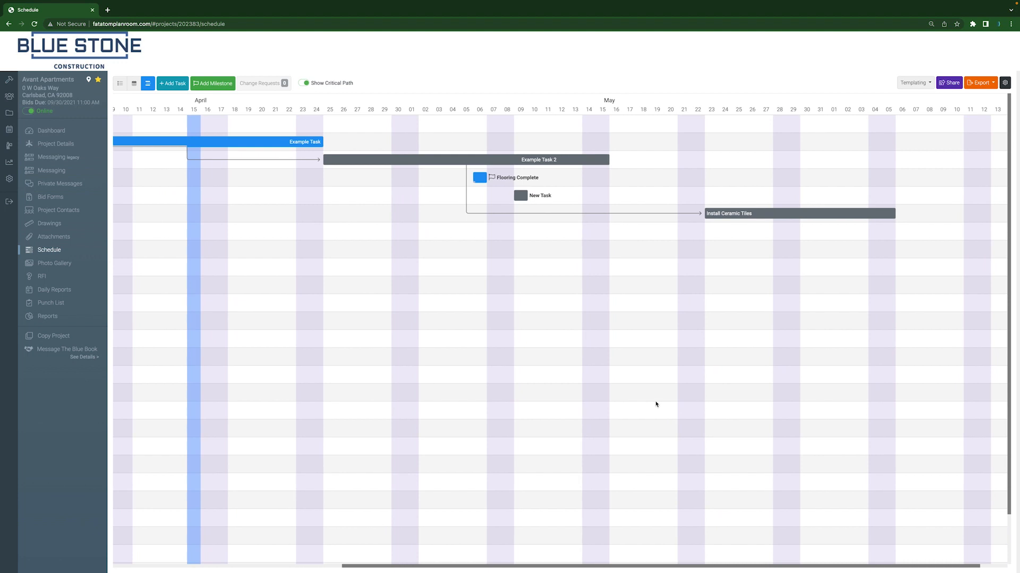
scroll(656, 404, "right", 2)
scroll(656, 404, "left", 1)
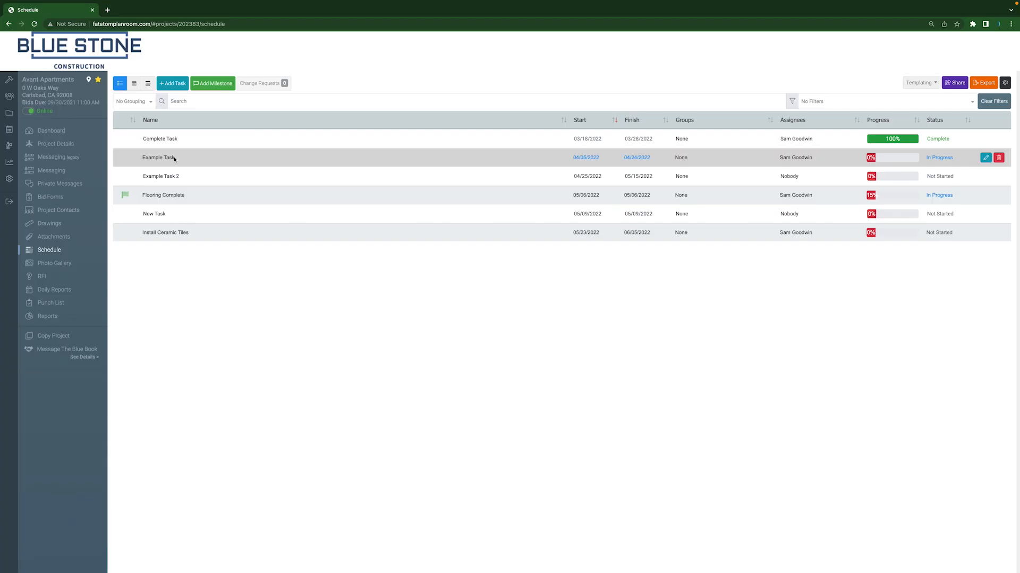
Start a schedule change request for Example Task with the new start date 04/12/2022
left_click(174, 158)
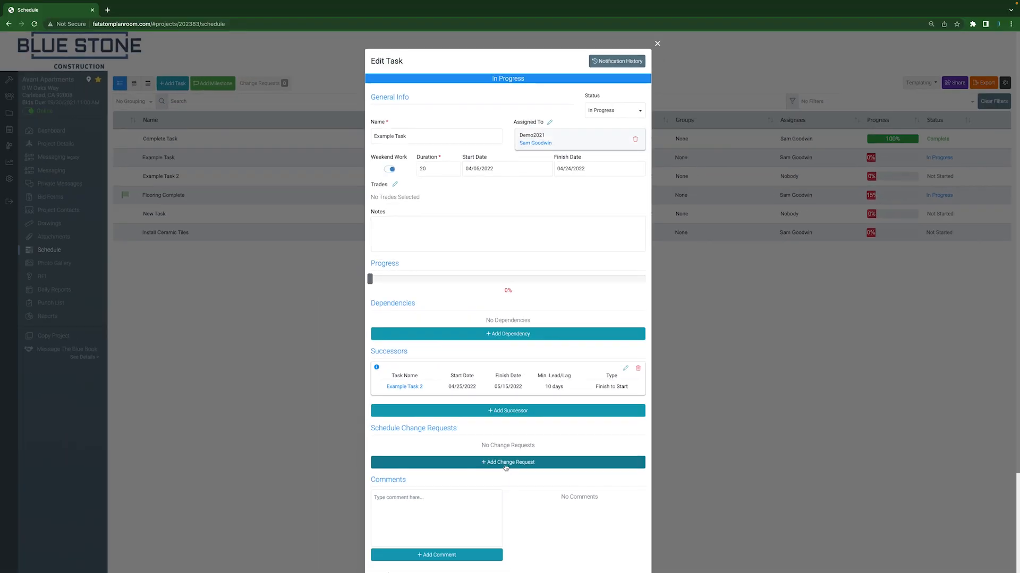
left_click(505, 463)
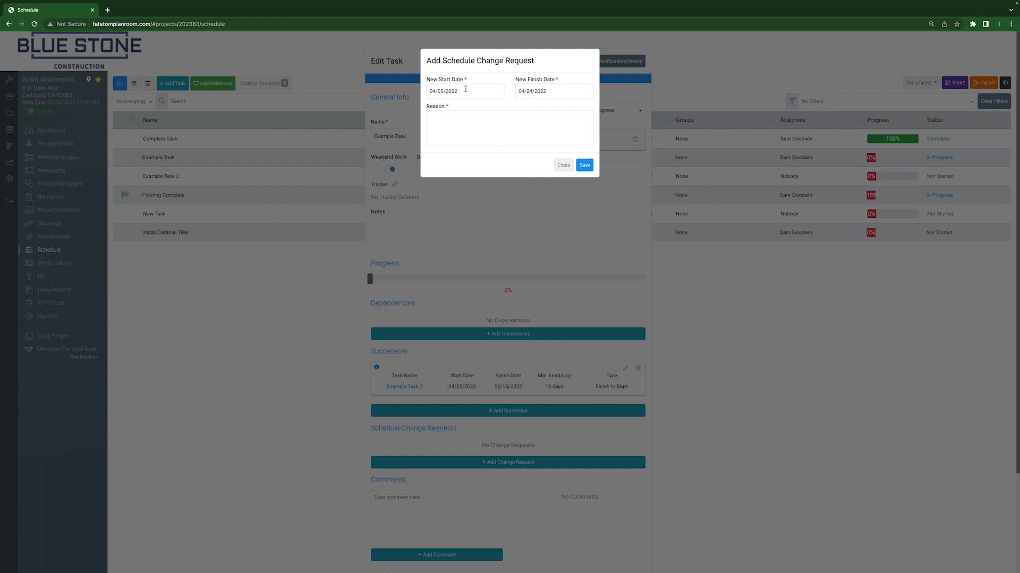
left_click(465, 90)
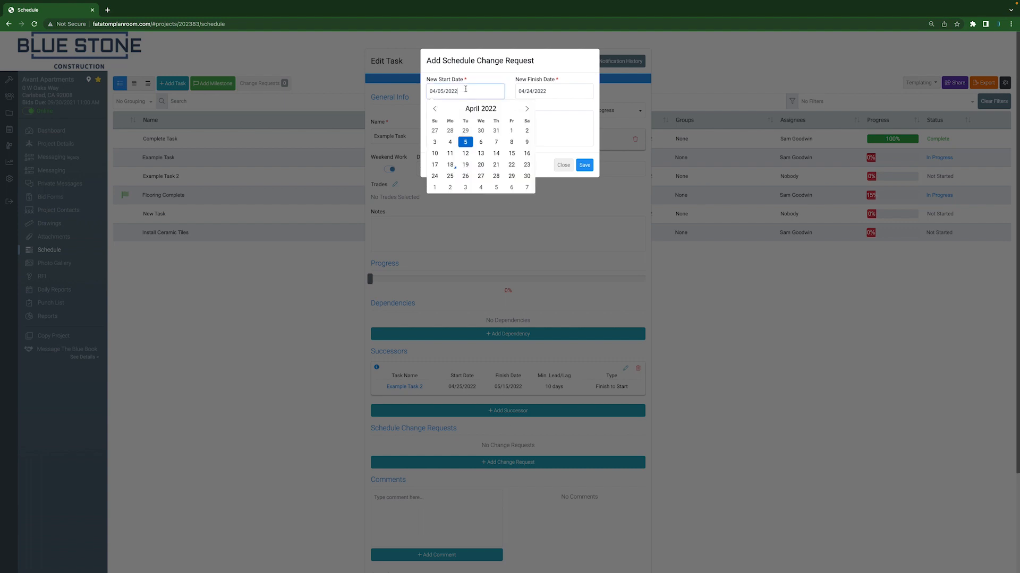
left_click(465, 154)
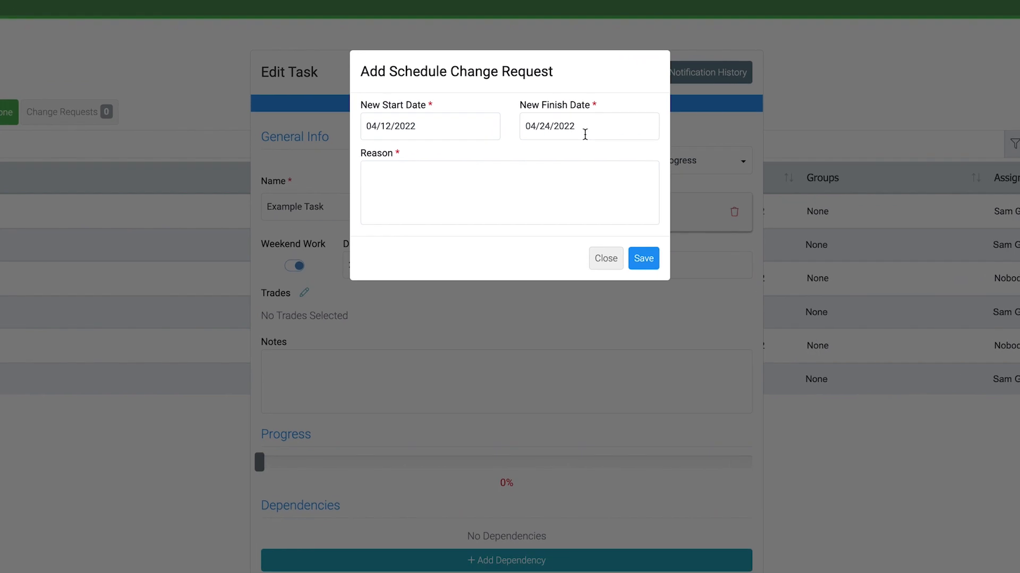
Give the reason "Delay in material needed.", submit the schedule change request and save Example Task
left_click(476, 176)
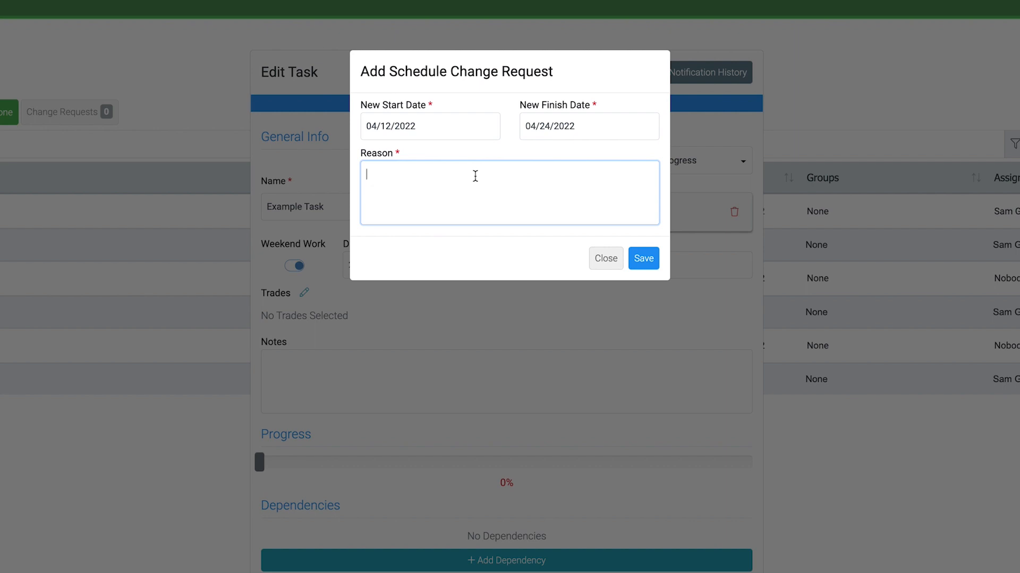
type("Delay in material ne")
type("eded")
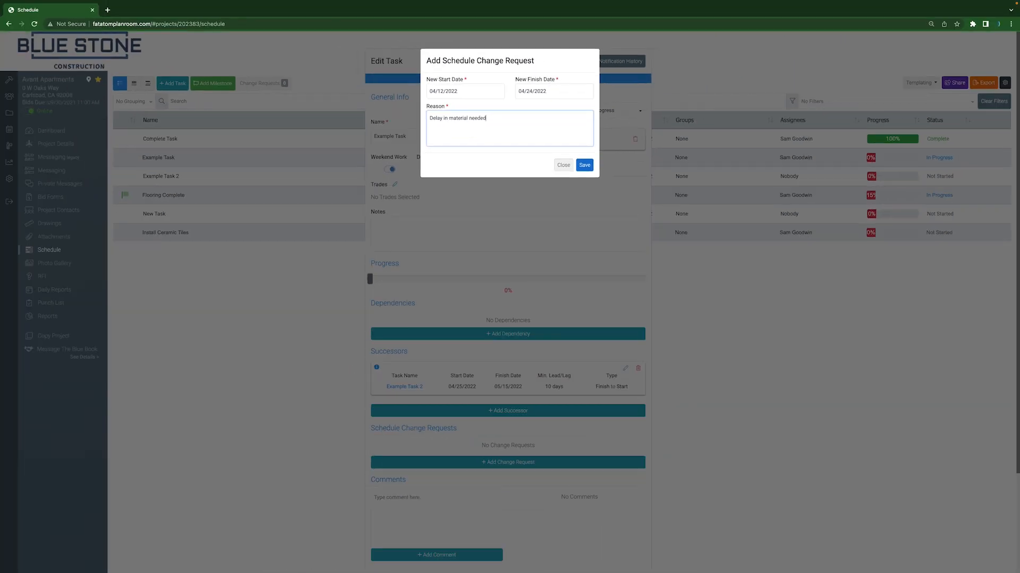
left_click(583, 165)
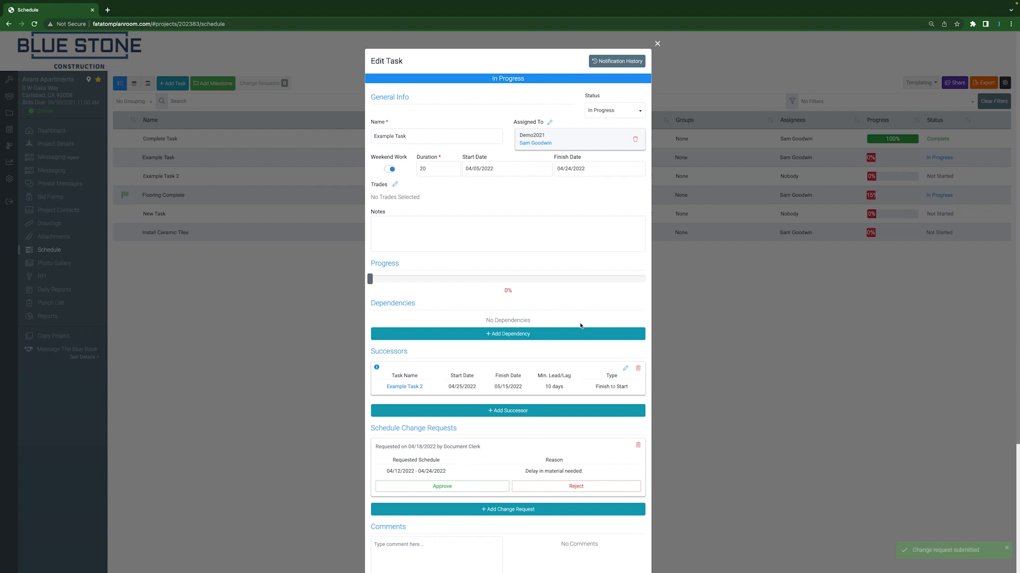
scroll(631, 564, "down", 3)
left_click(639, 544)
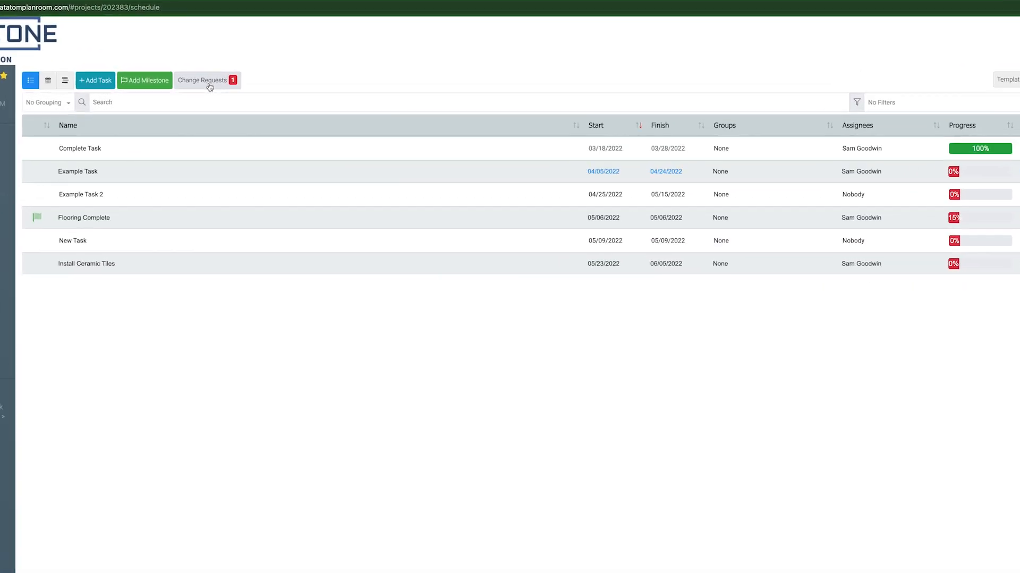
Approve Example Task's pending schedule change request and close the list of requests
left_click(210, 85)
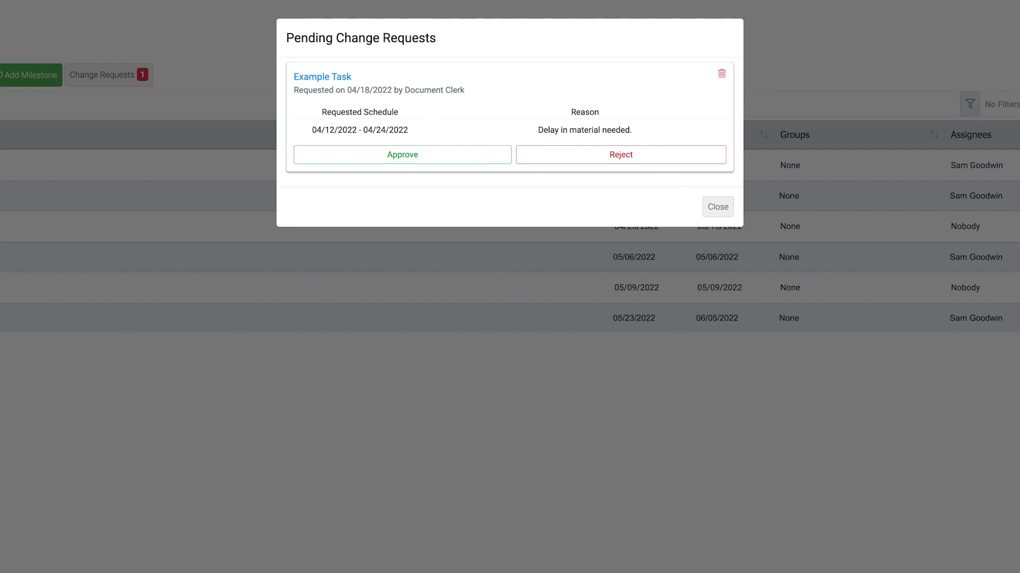
left_click(401, 157)
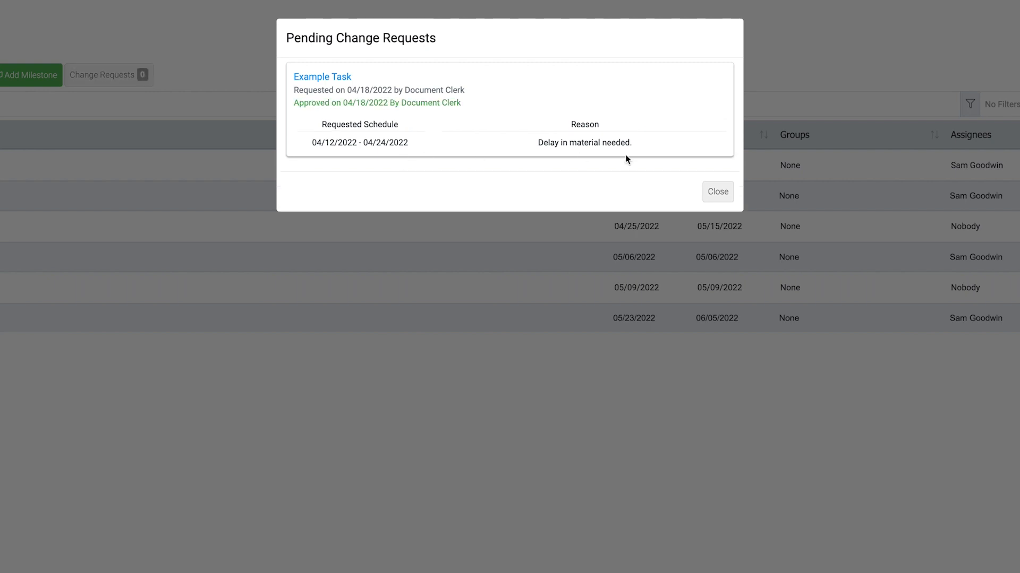
left_click(718, 191)
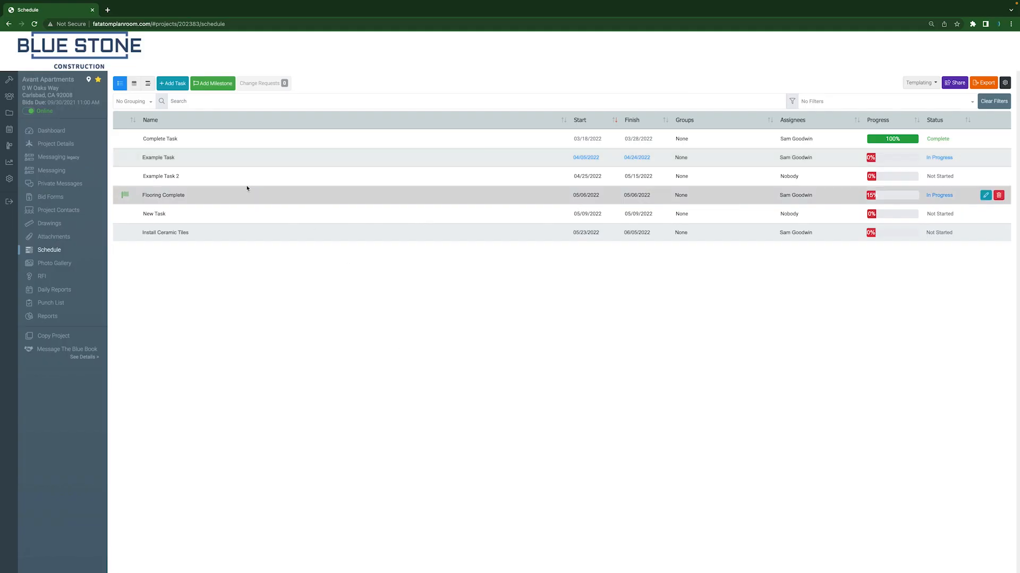
Review the schedule change request recorded in Example Task's details, and leave the task
left_click(171, 158)
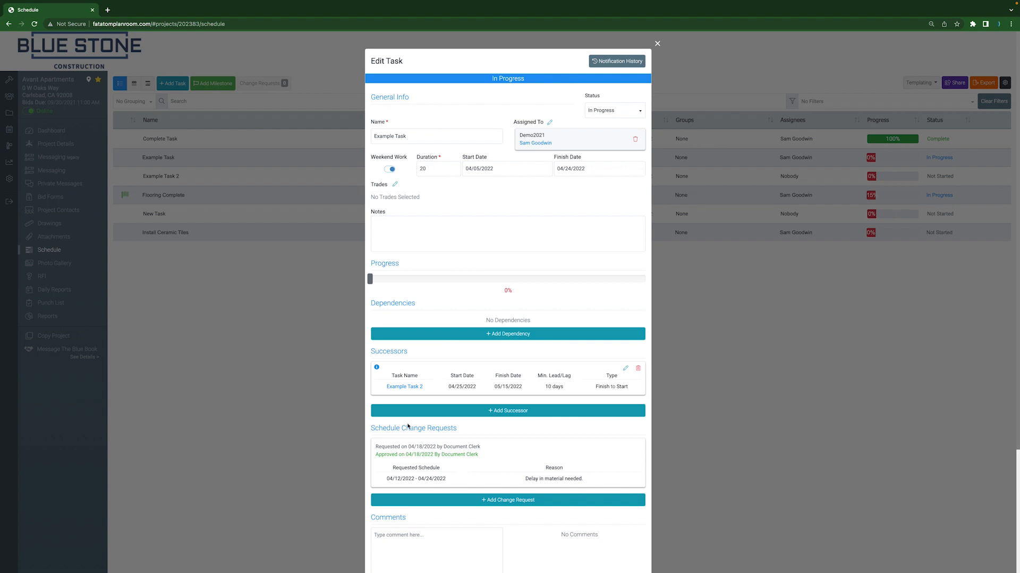
scroll(407, 426, "down", 1)
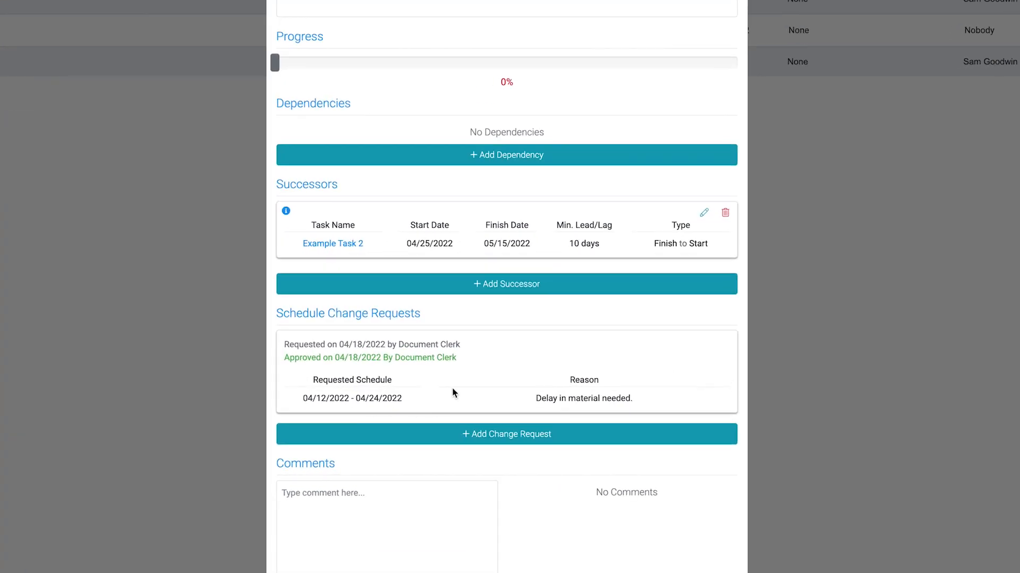
scroll(508, 371, "down", 3)
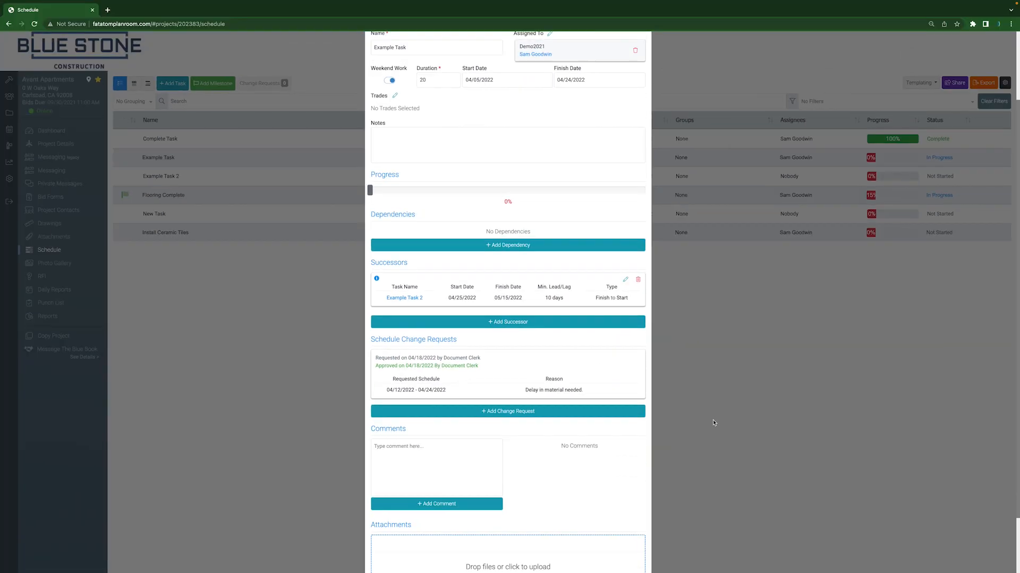
left_click(636, 547)
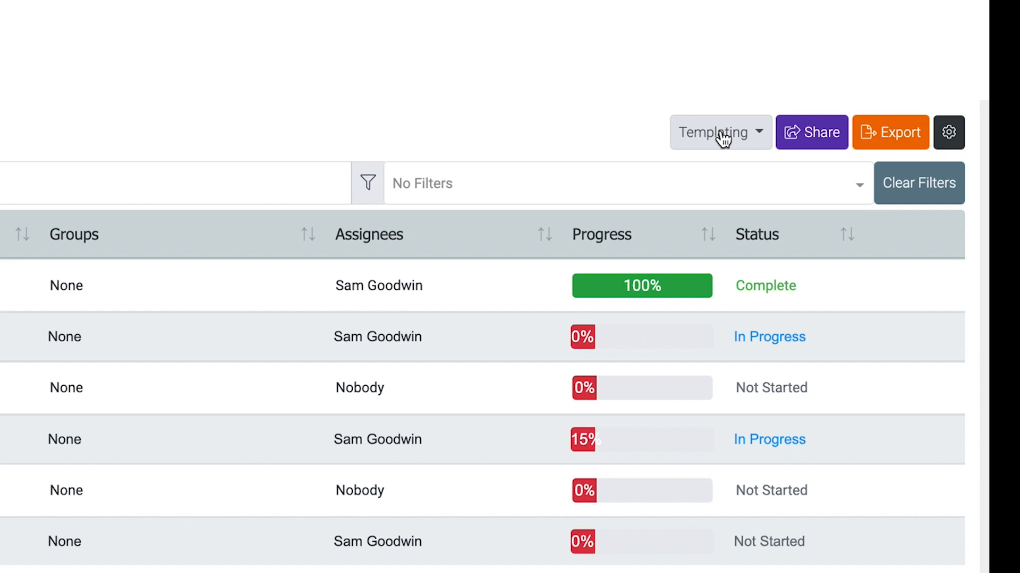
Save the Avant Apartments schedule as a template named "Apartments Template Example", choosing which task details to copy along with dependencies
left_click(724, 139)
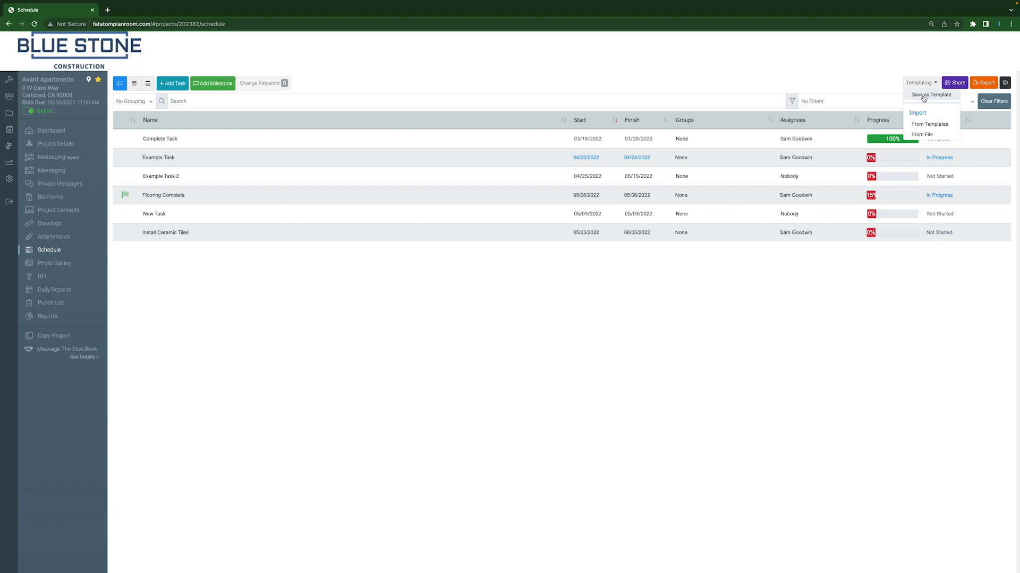
left_click(947, 97)
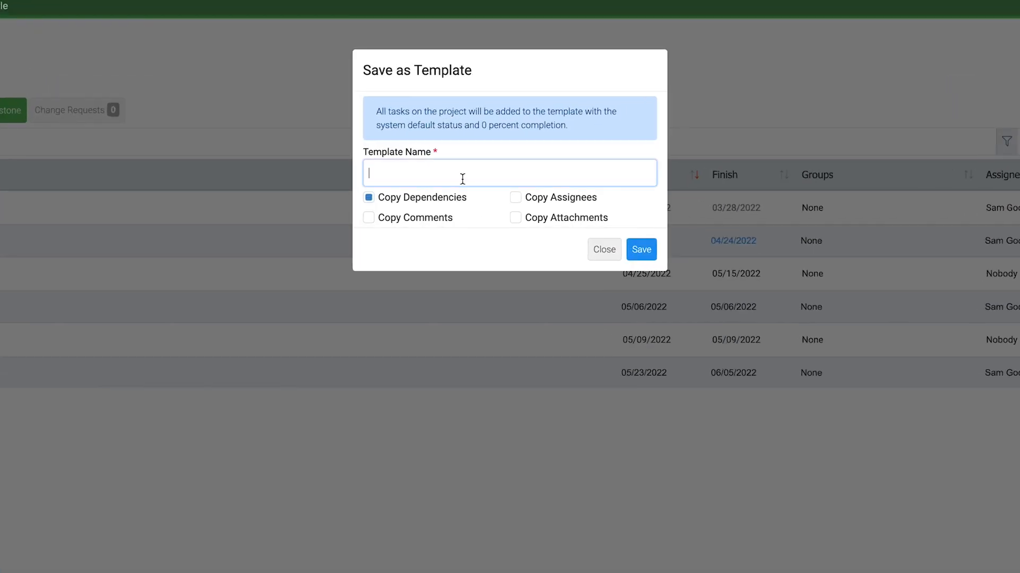
type("Apartments Template Example")
left_click(428, 219)
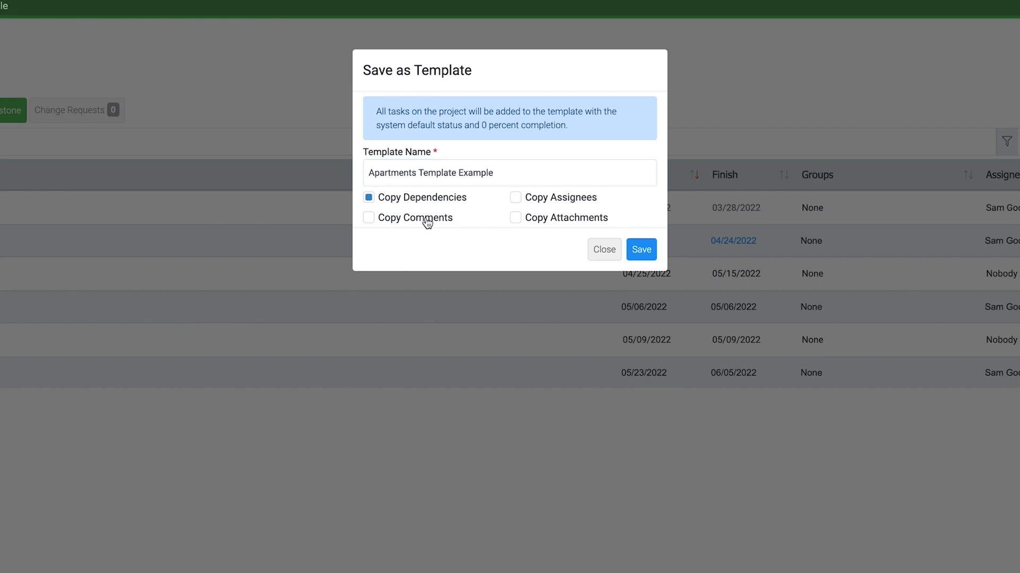
left_click(515, 200)
left_click(516, 218)
left_click(535, 219)
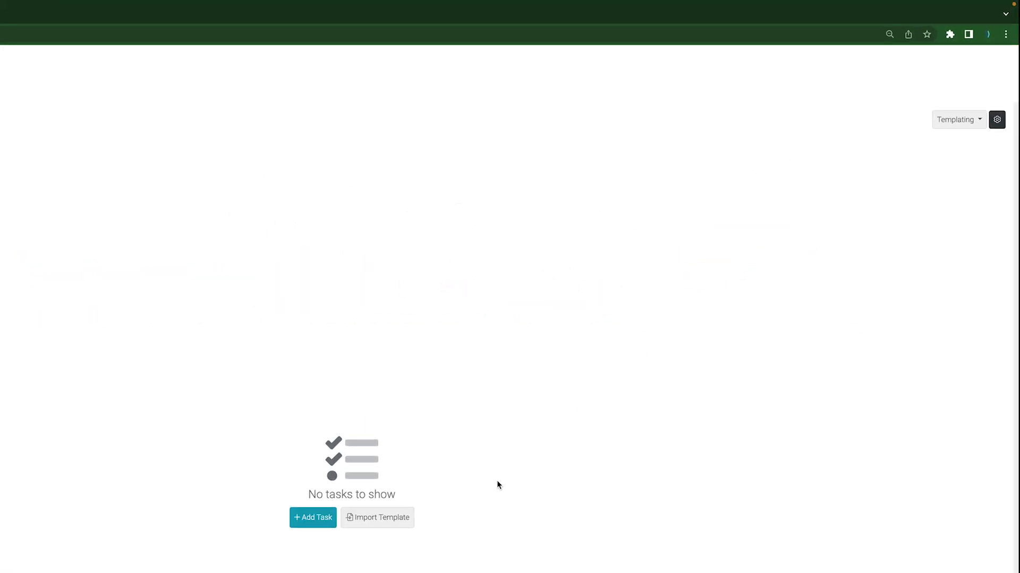
Import "Apartments Template Example" into Test Project with start date 11/25/2021, including dependencies, assignees and comments but not attachments
left_click(973, 130)
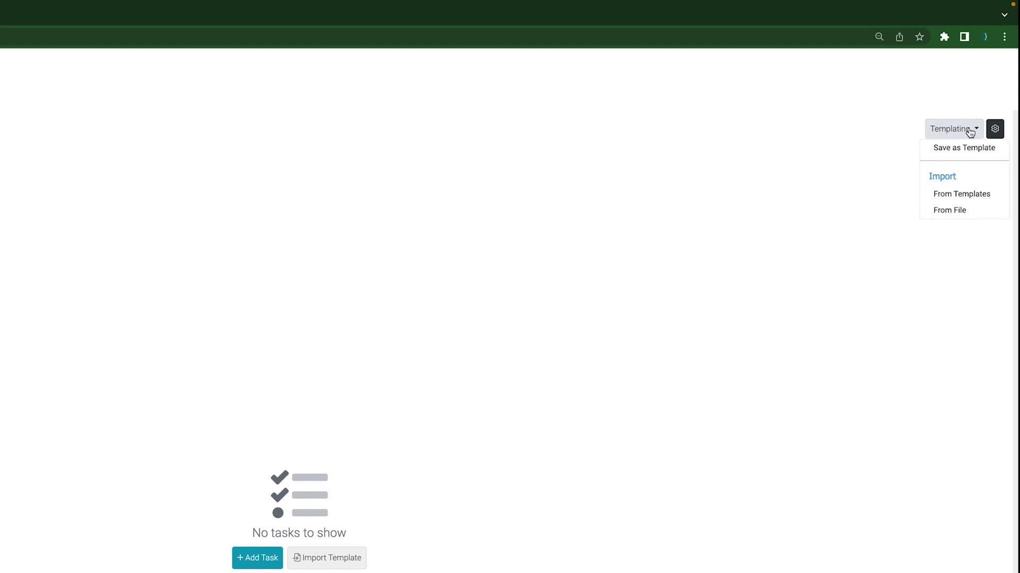
left_click(978, 195)
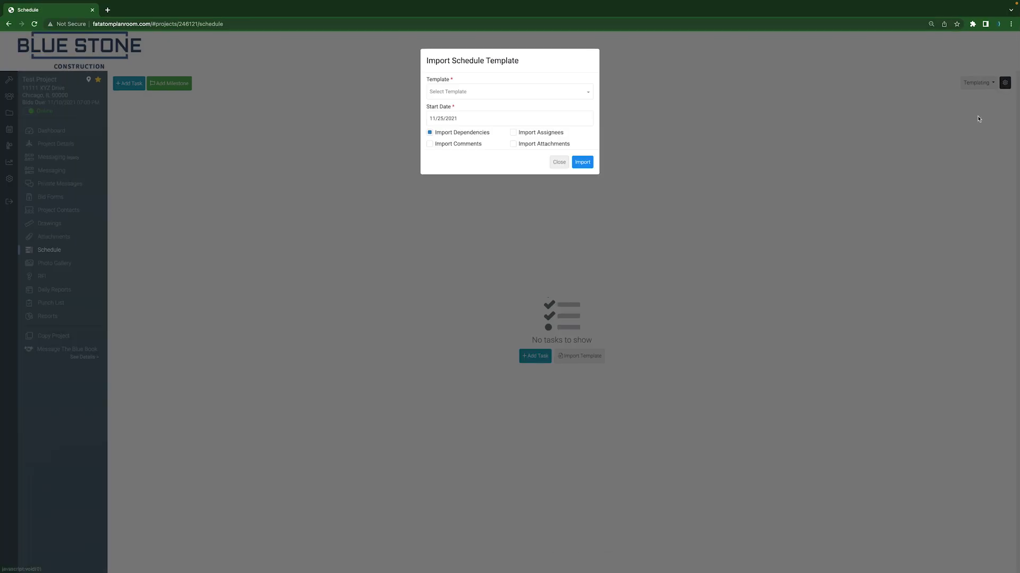
left_click(558, 92)
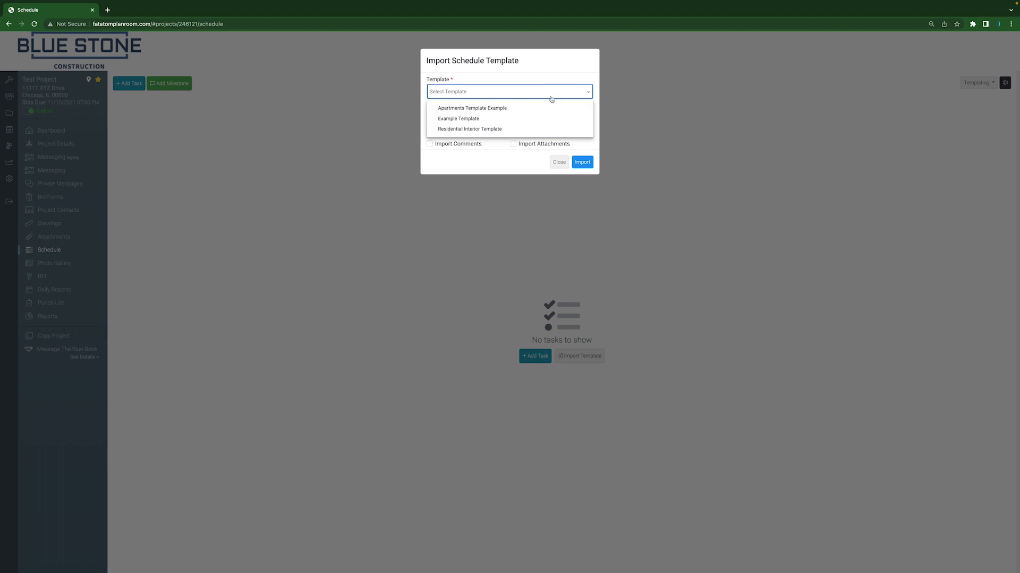
left_click(547, 108)
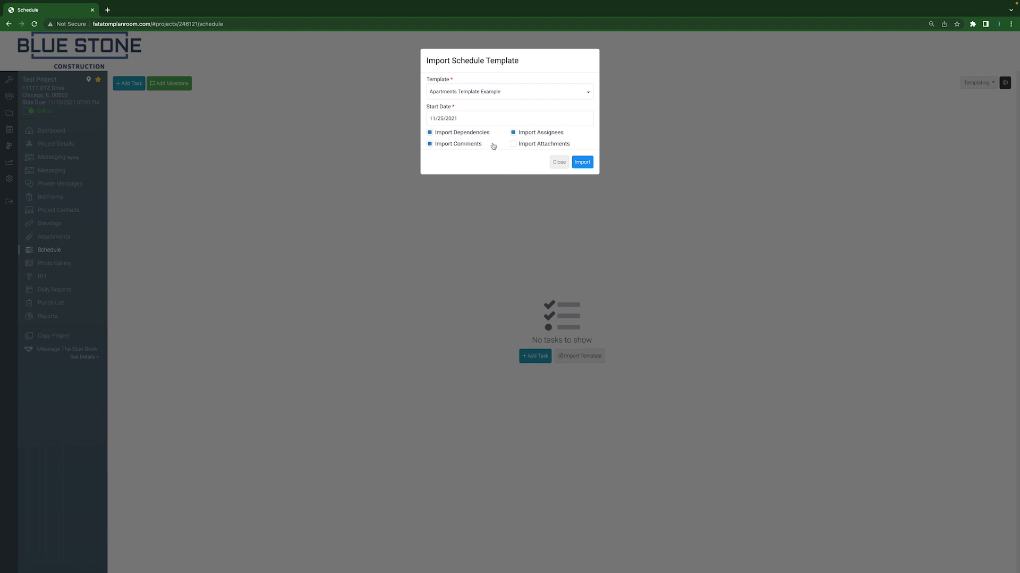
left_click(583, 164)
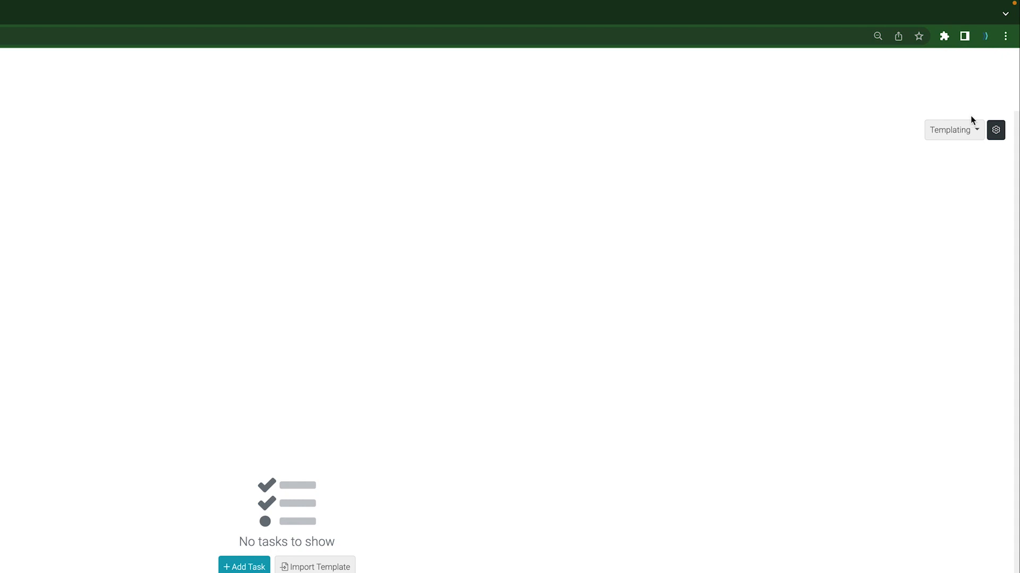
Import the Insomnia .mpp file from Downloads into the empty Lakeview Apartments schedule and look through its tasks
left_click(951, 132)
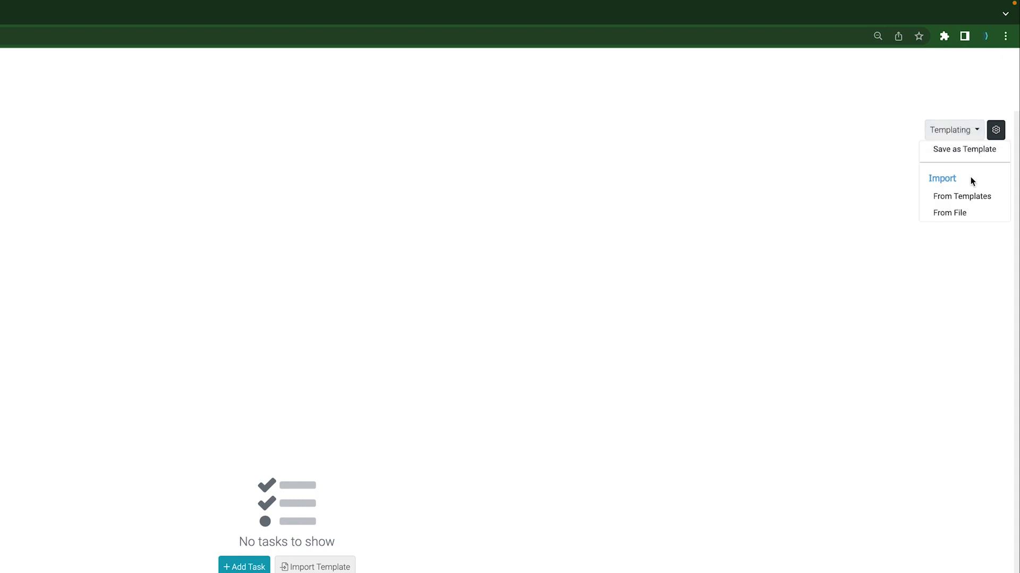
left_click(964, 217)
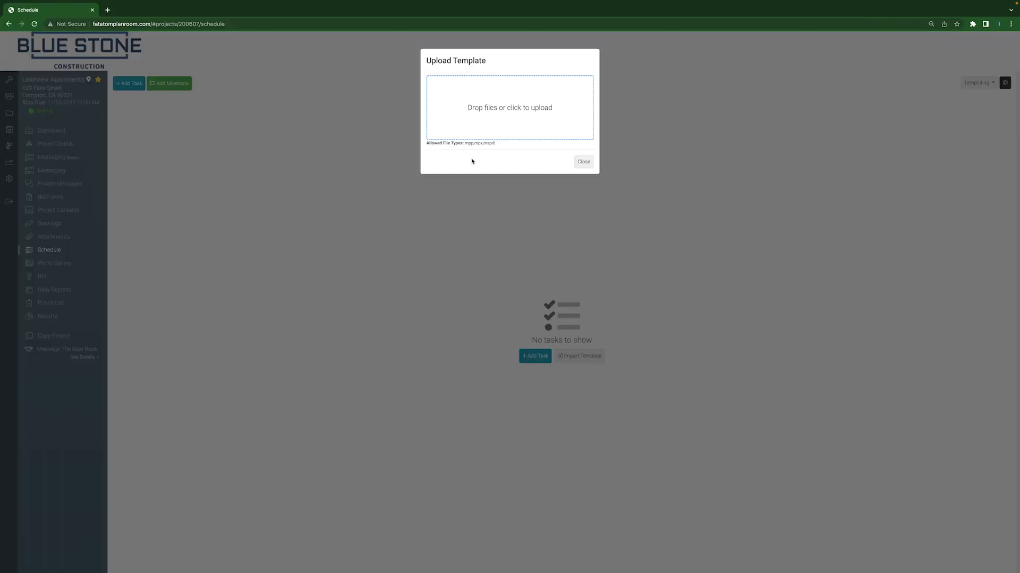
left_click(498, 117)
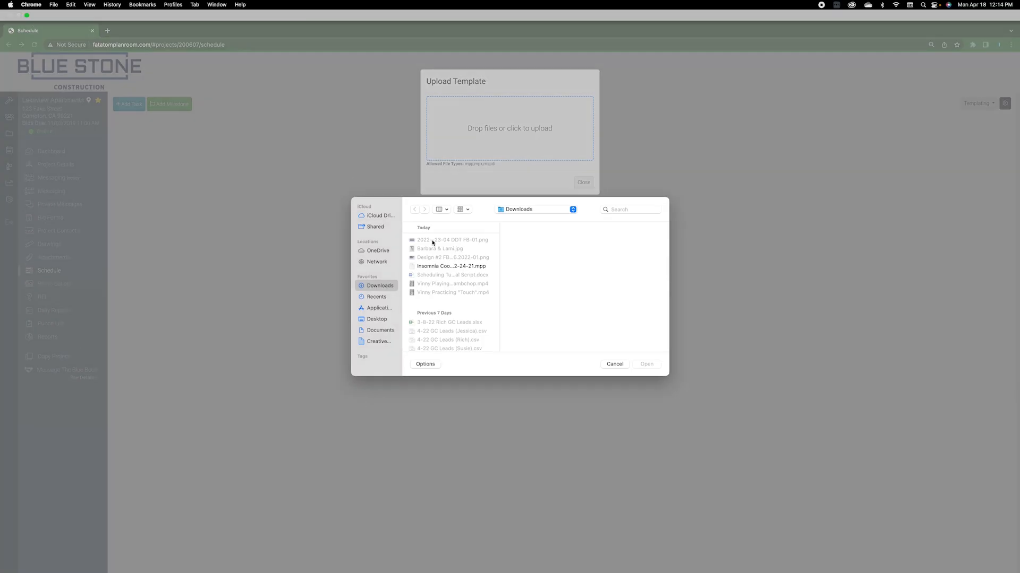
left_click(442, 266)
left_click(650, 365)
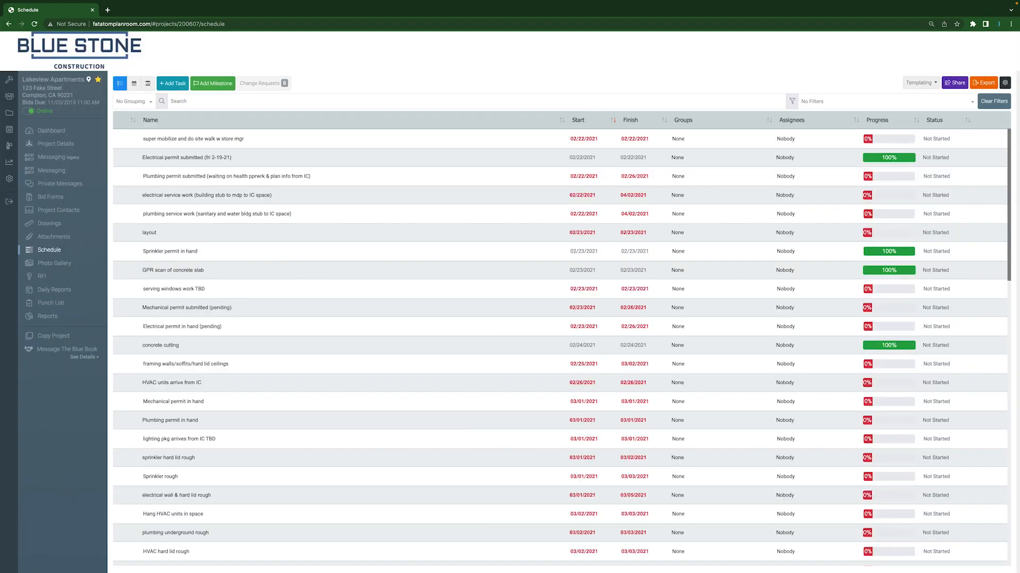
scroll(445, 256, "down", 7)
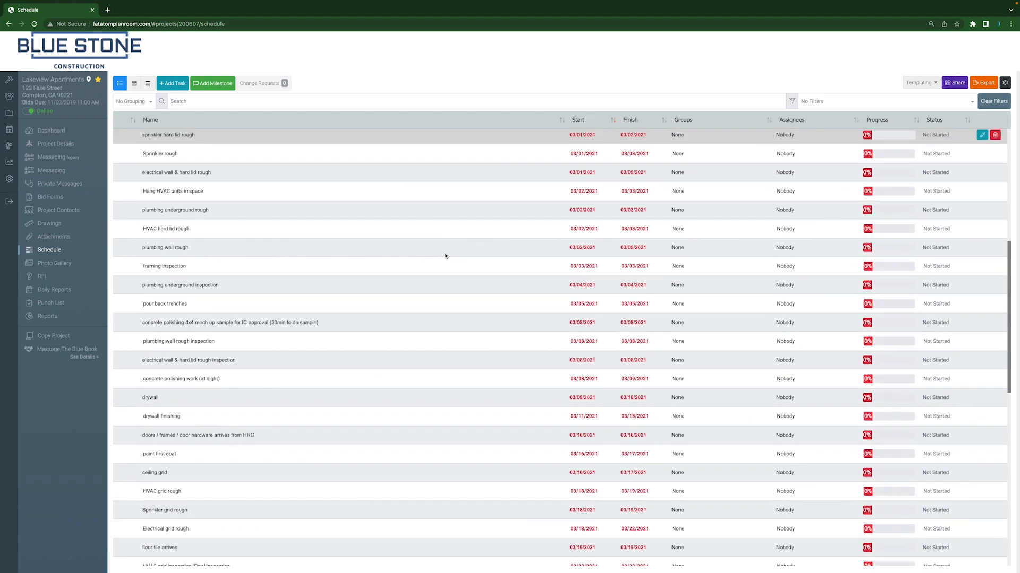
scroll(445, 255, "down", 2)
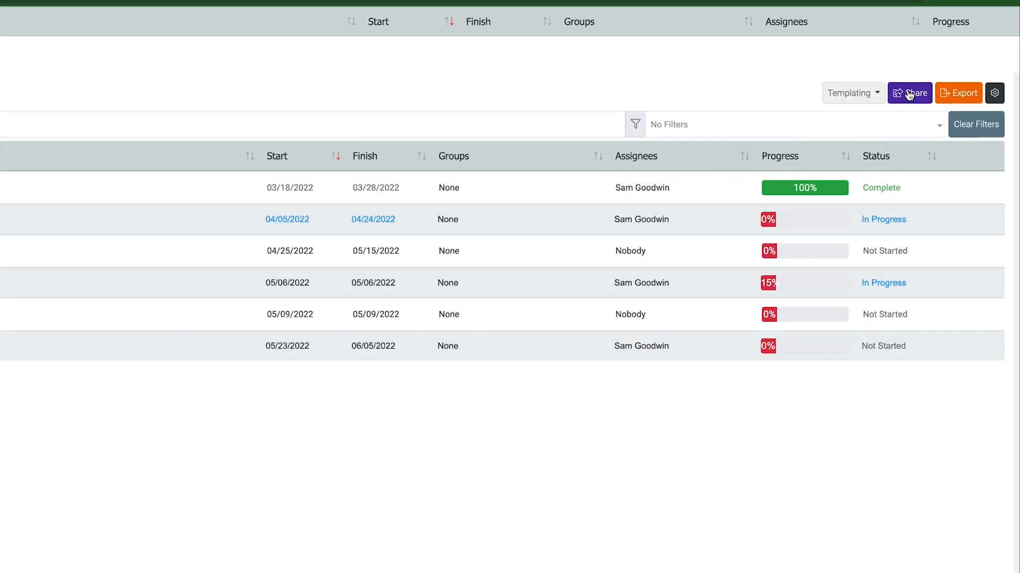
Start sharing the Avant Apartments schedule by email with the subject "Project Schedule for Avant Apartments"
left_click(897, 95)
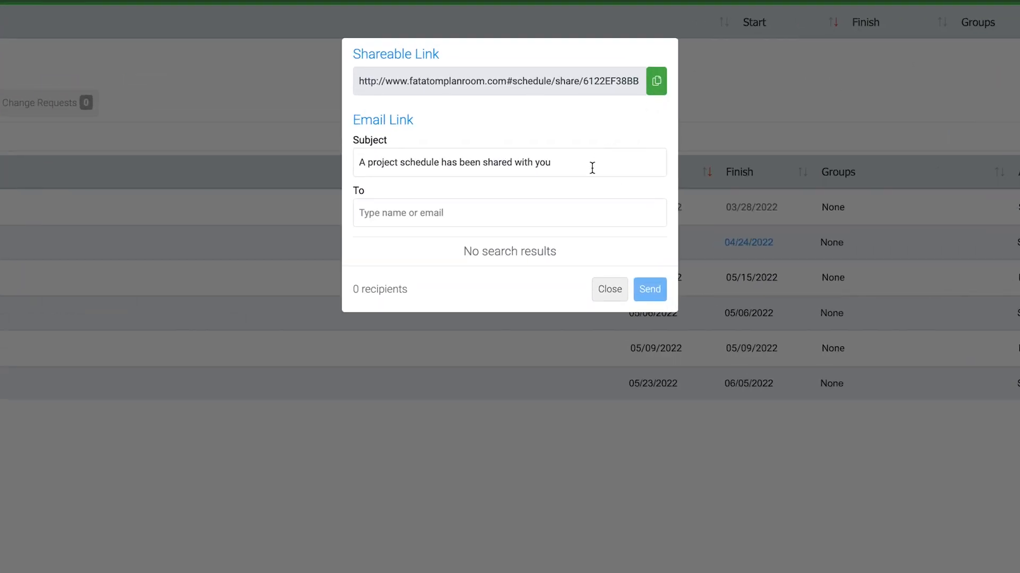
left_click_drag(592, 162, 313, 166)
type("Pr")
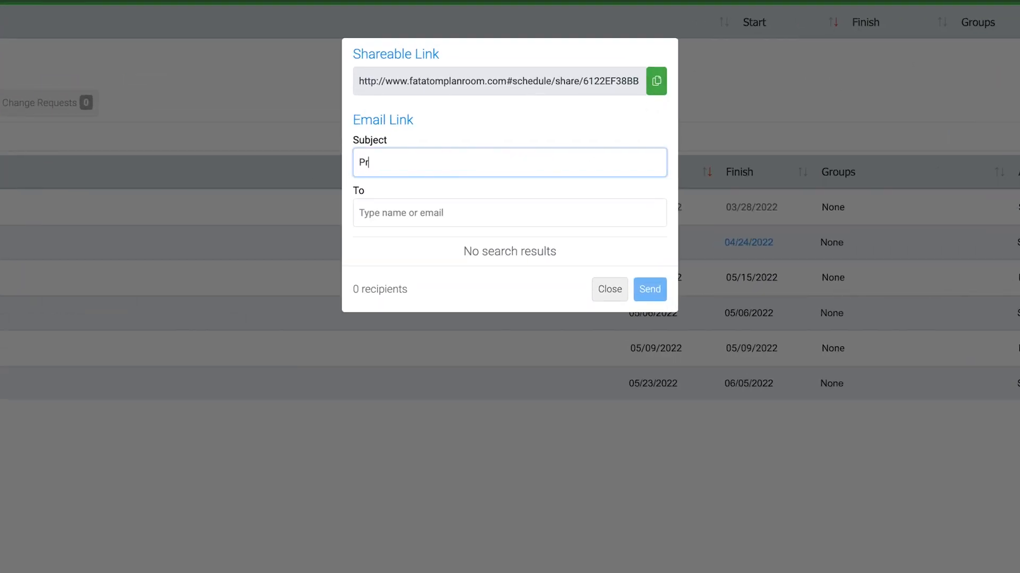
type("oject Schedule for Avant Apartments")
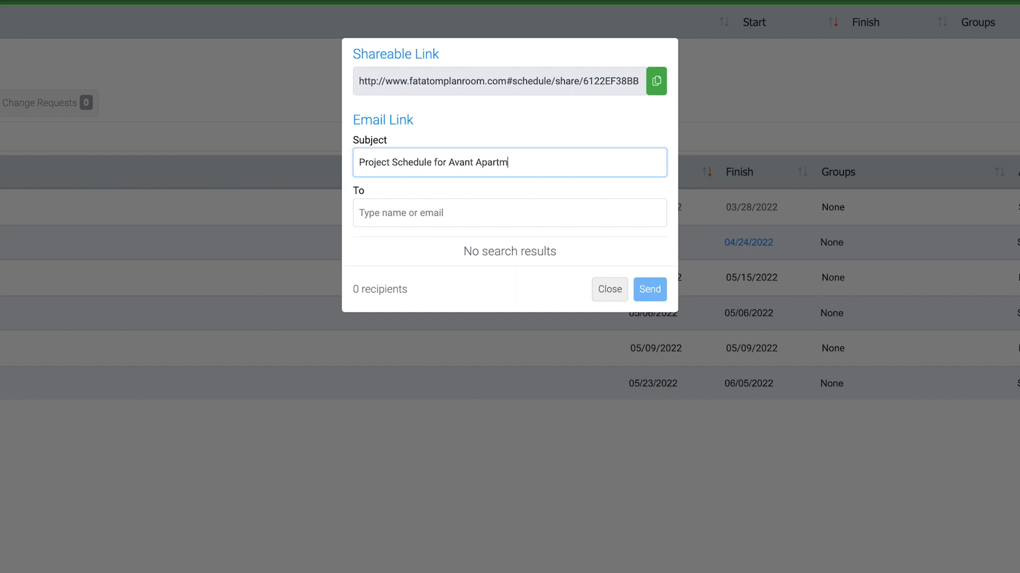
Add the recipient's email address and send the shared schedule link
key("Tab")
left_click(490, 268)
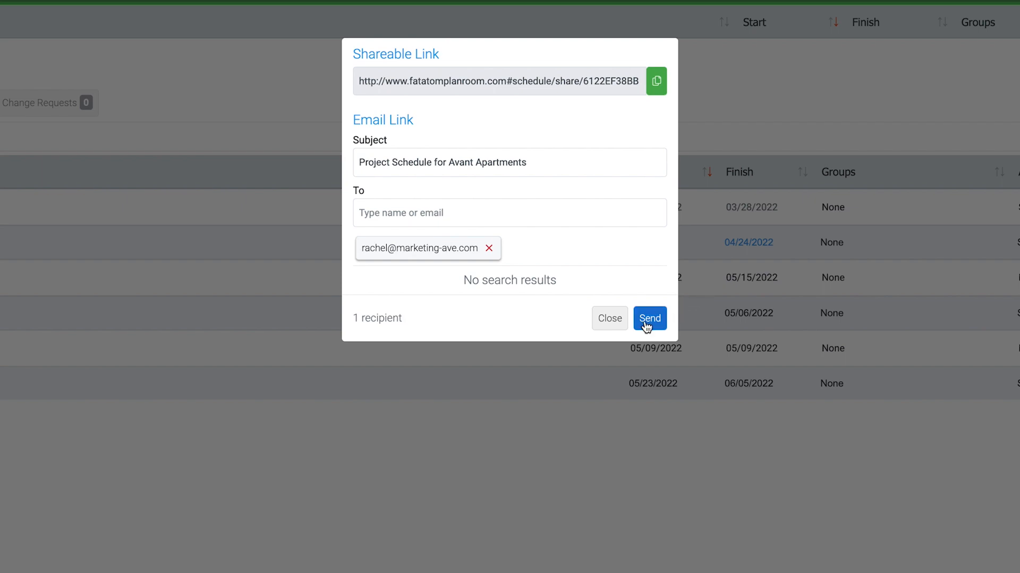
left_click(645, 321)
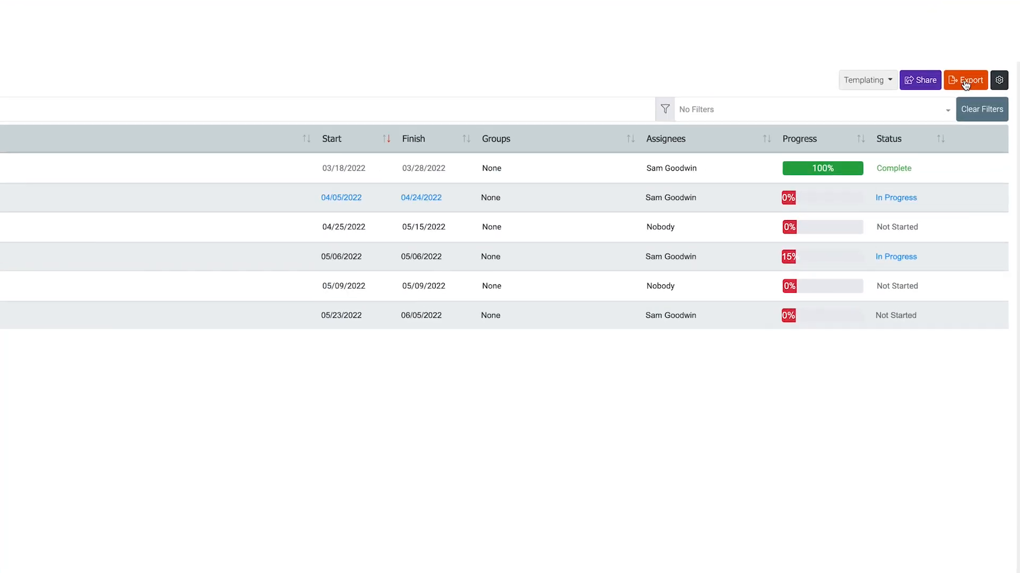
Export the Avant Apartments schedule and open the downloaded Schedule Tasks spreadsheet in Excel to view its tasks and milestones
left_click(965, 81)
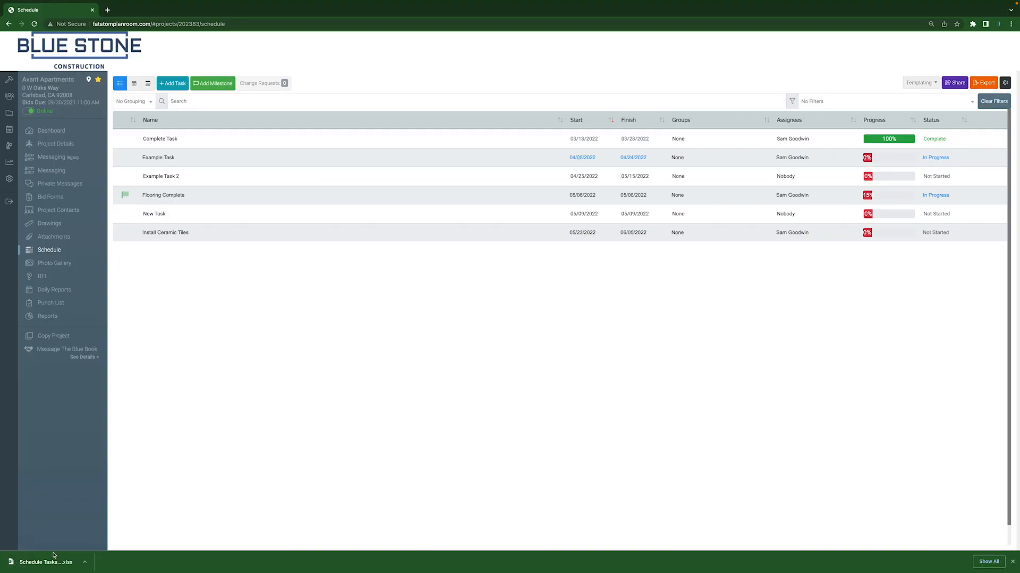
left_click(36, 563)
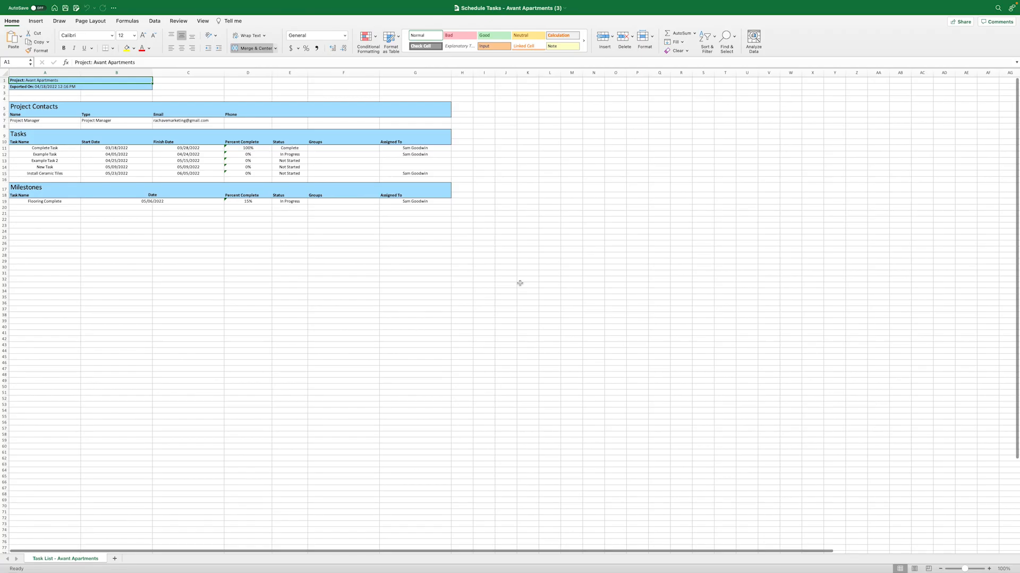
scroll(520, 283, "up", 3)
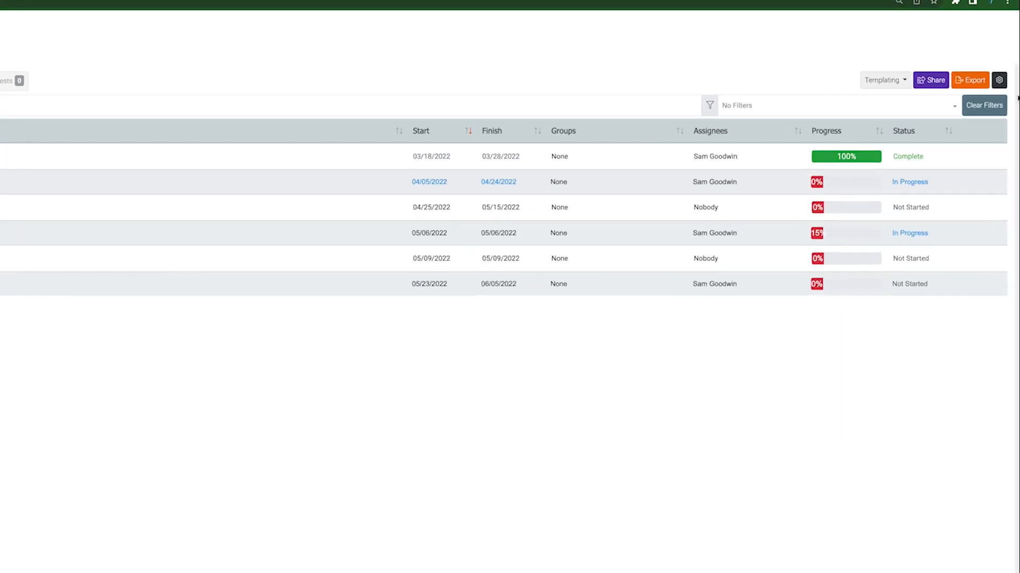
In the schedule settings of Avant Apartments, set the default view to Calendar and enable Lock Schedule
left_click(997, 80)
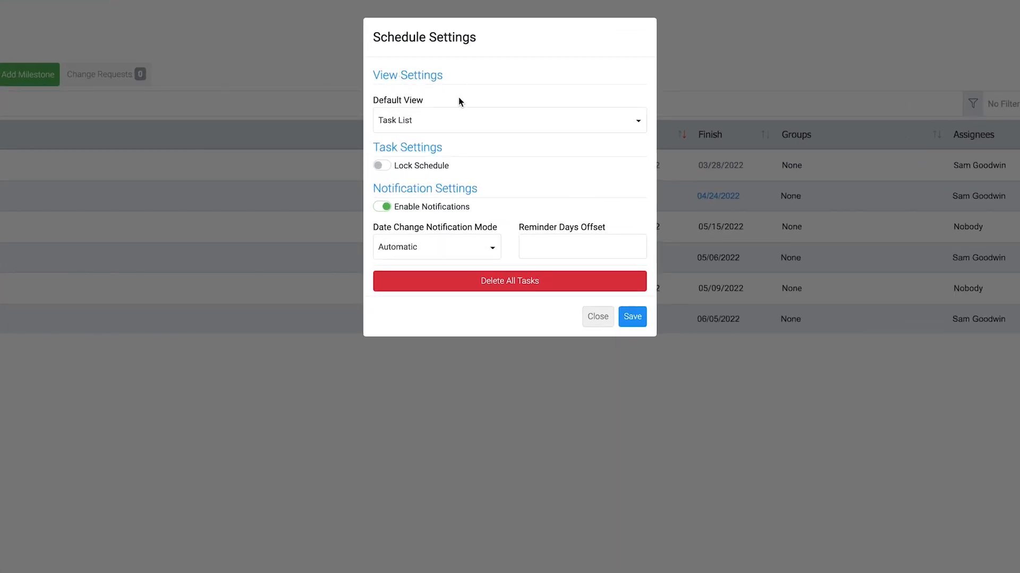
left_click(455, 126)
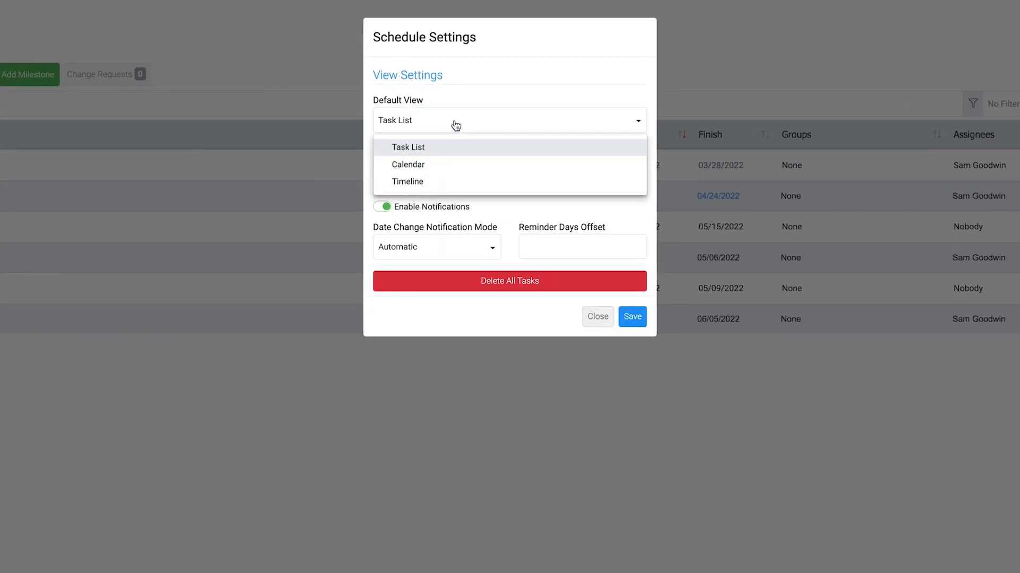
left_click(436, 169)
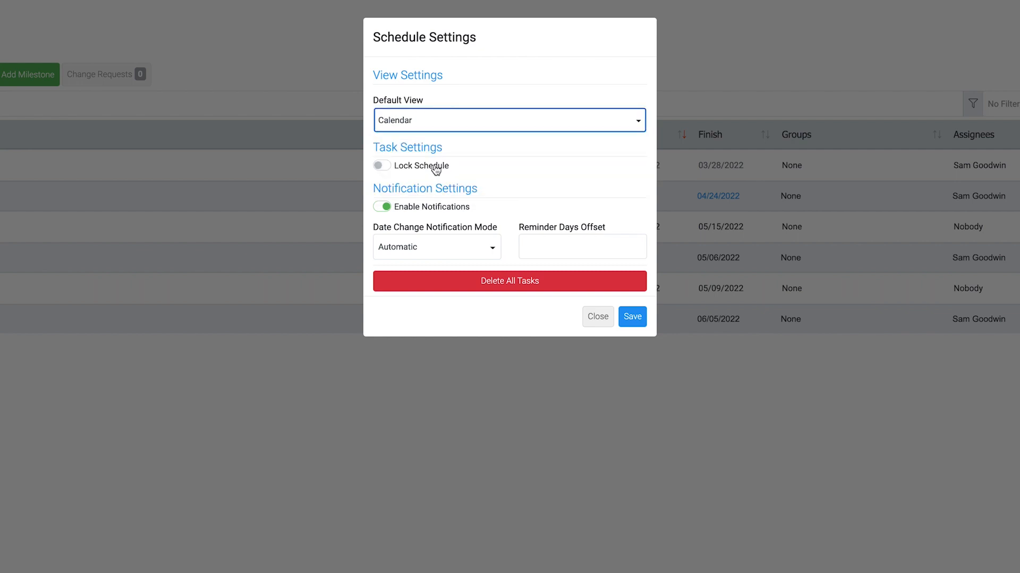
left_click(380, 169)
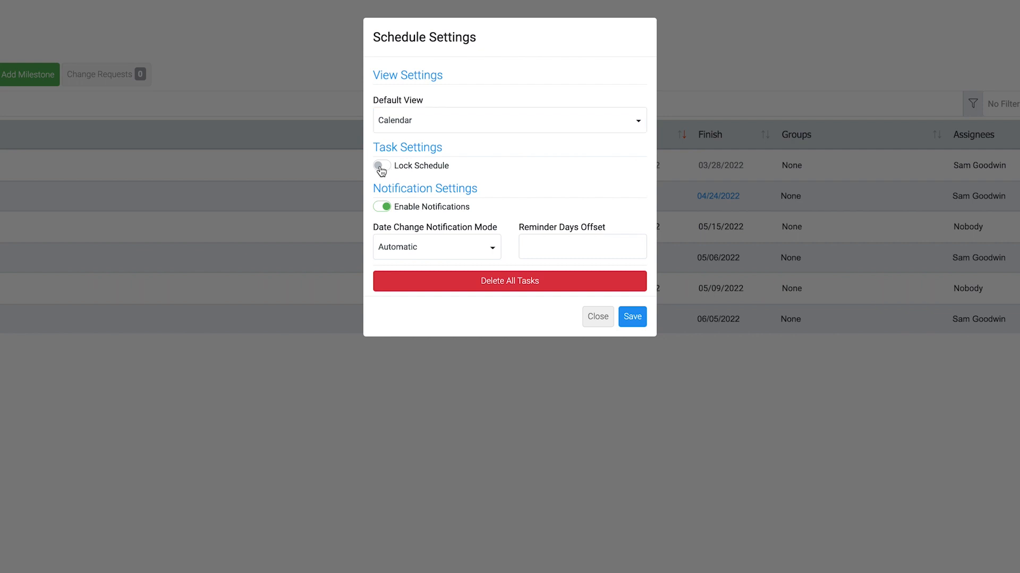
left_click(381, 169)
With notifications enabled, set the date change notification mode to Always Ask and the reminder days offset to 10, and save the schedule settings
left_click(387, 207)
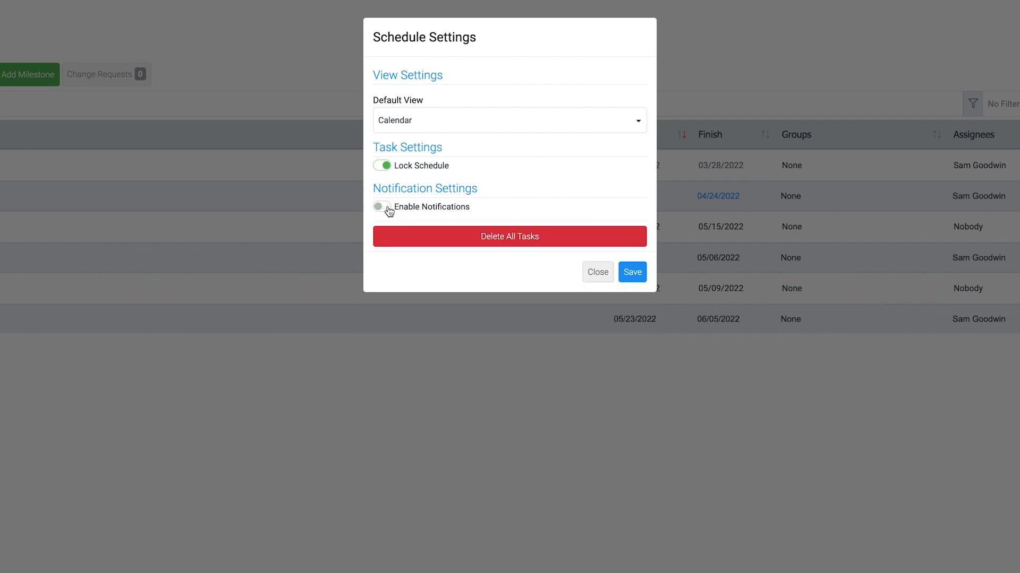
left_click(387, 208)
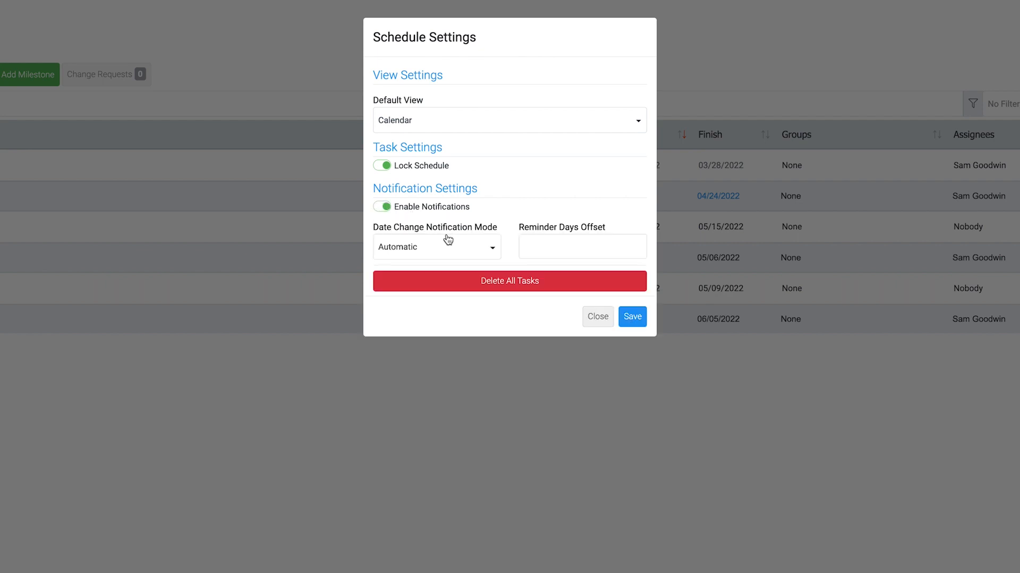
left_click(456, 247)
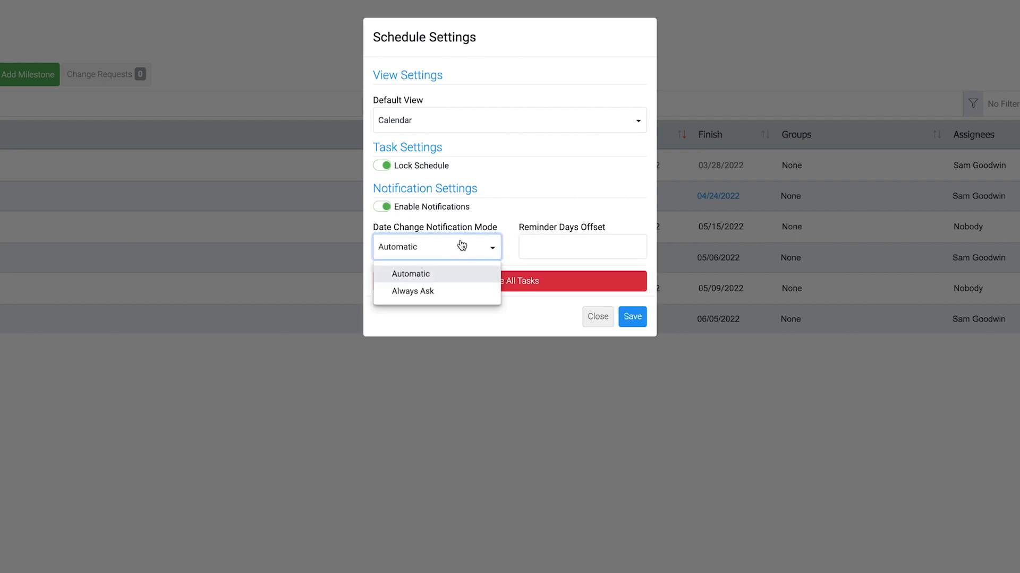
left_click(450, 293)
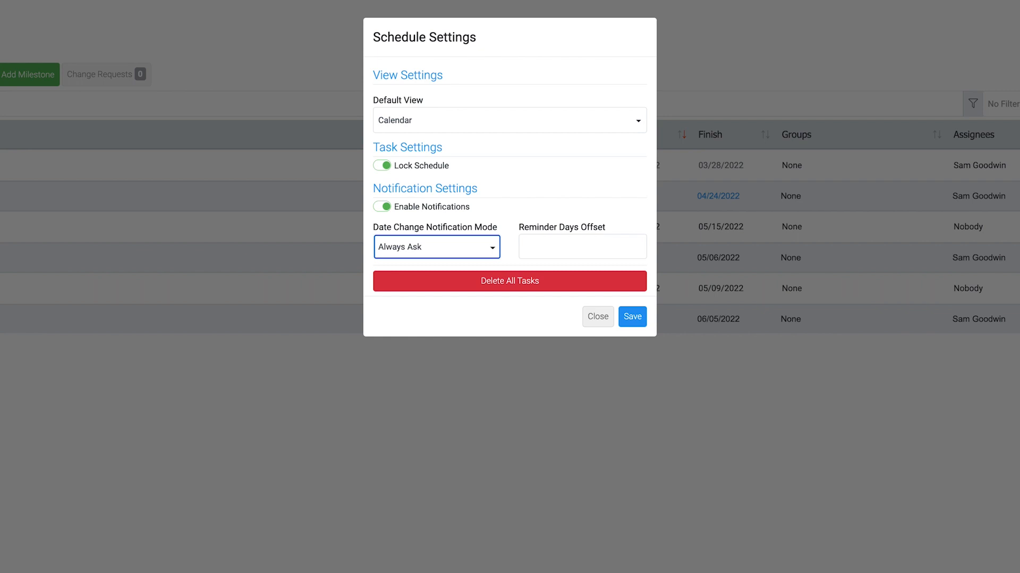
left_click(594, 243)
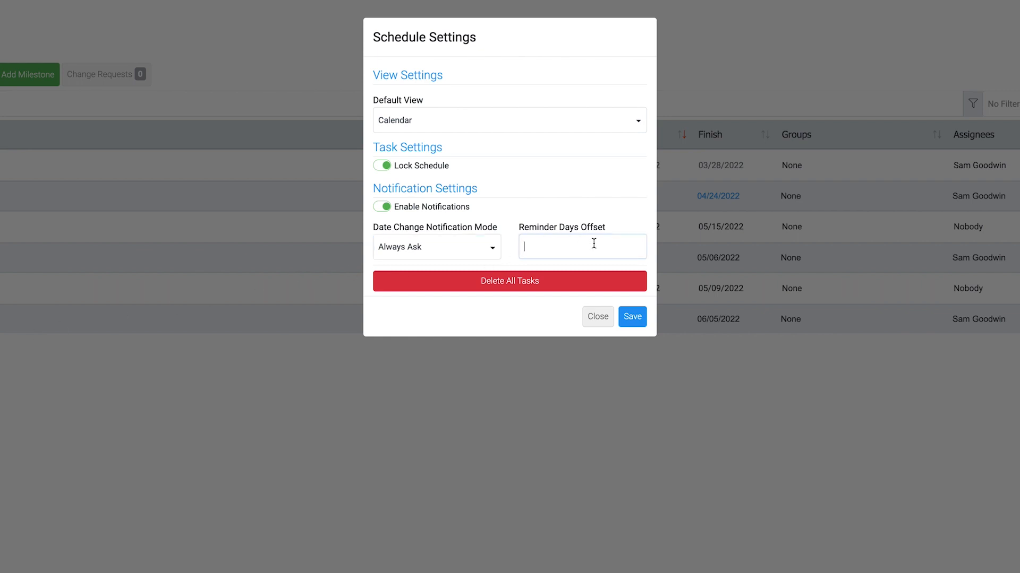
type("10")
left_click(640, 319)
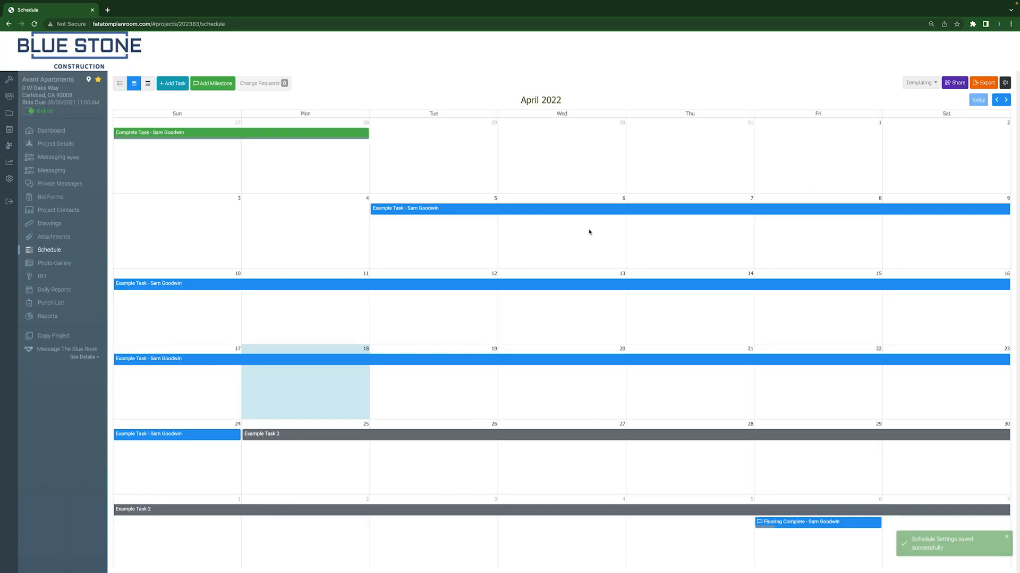